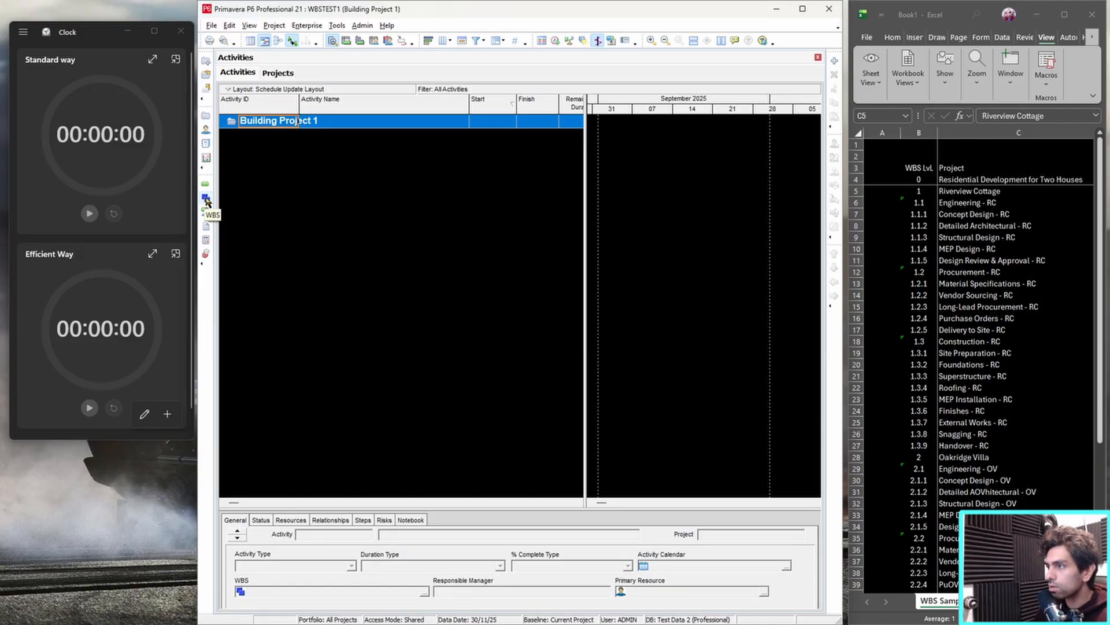
Open the project's work breakdown structure (WBS) view.
click(206, 199)
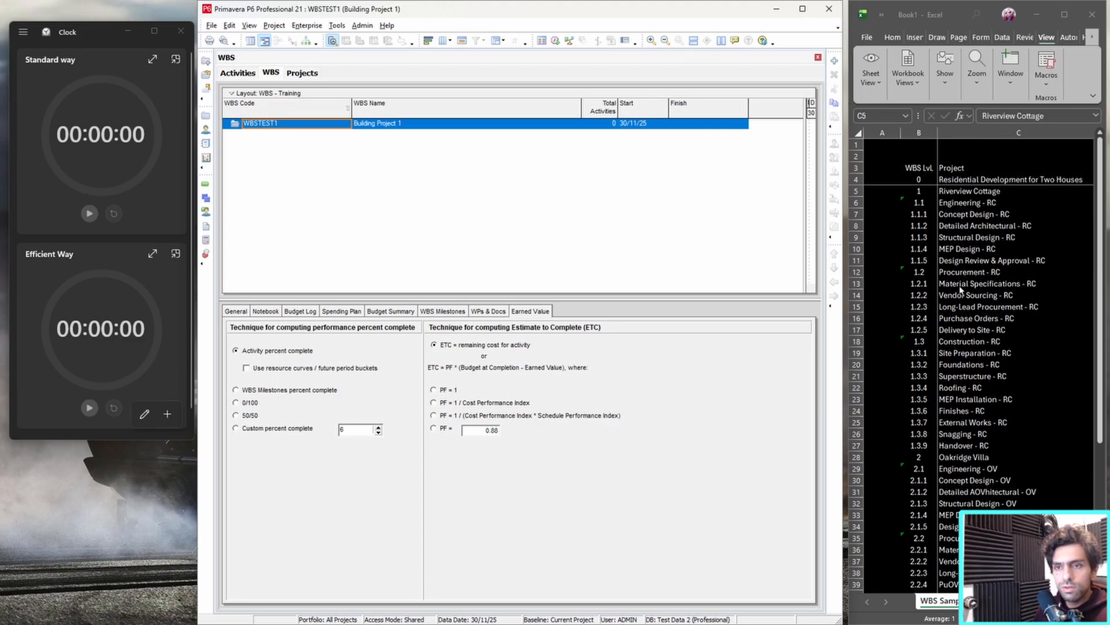
Examine the Riverview Cottage and Engineering - RC rows of the sample WBS list in the spreadsheet.
click(982, 204)
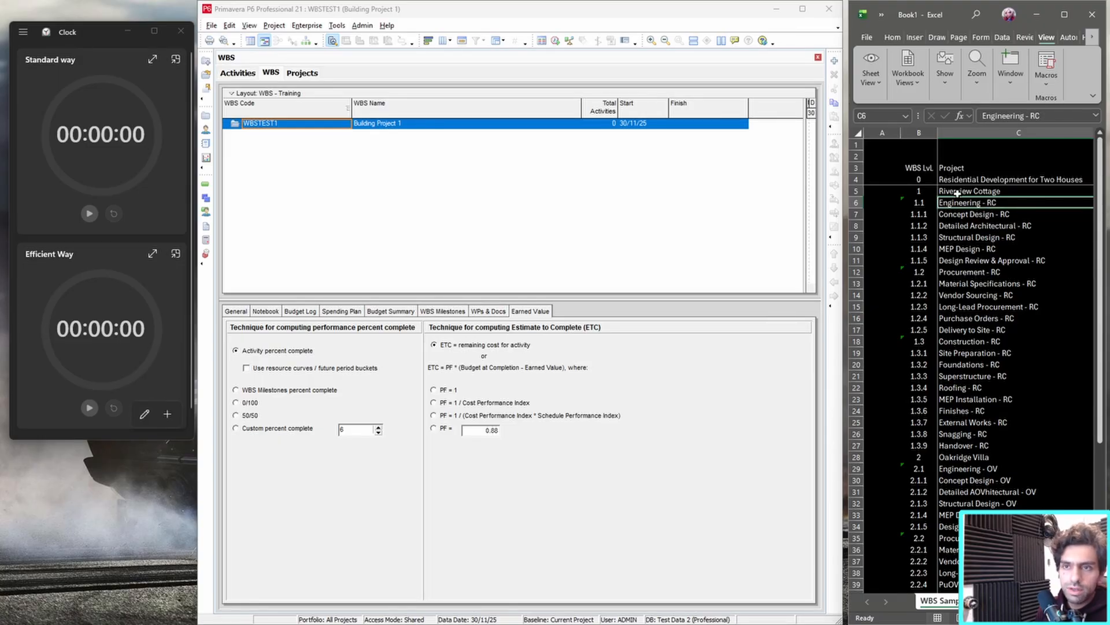
click(952, 192)
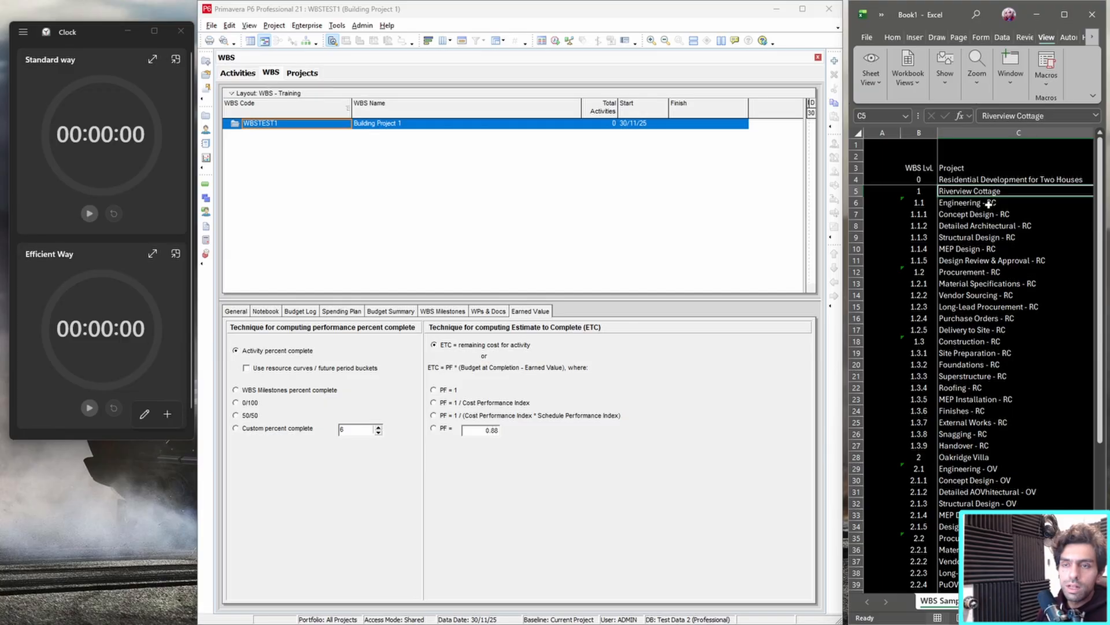
click(989, 203)
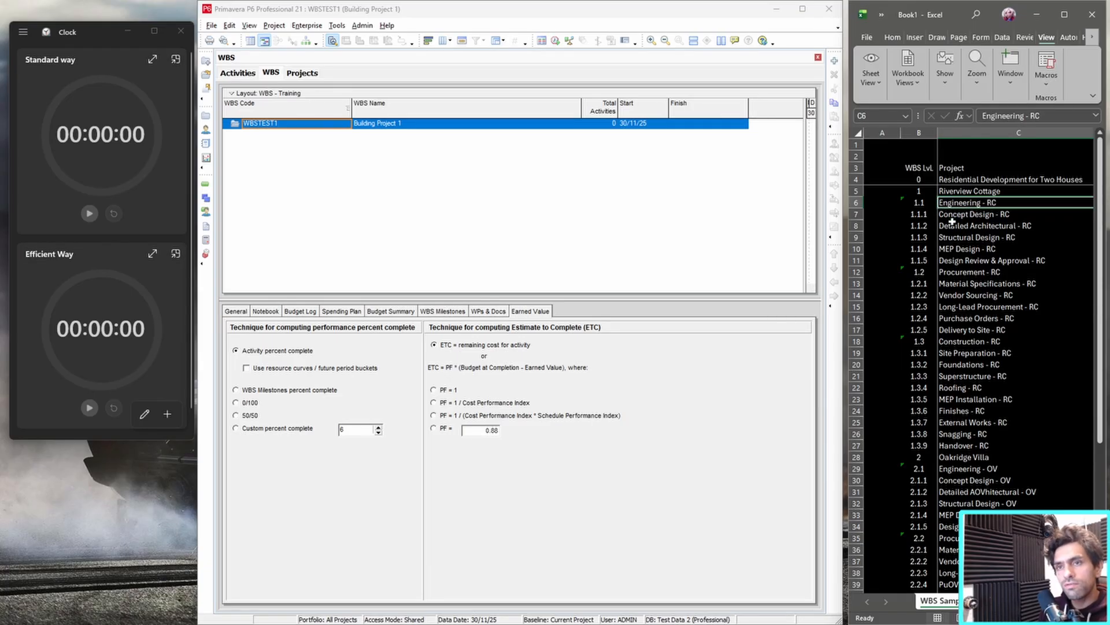
click(965, 194)
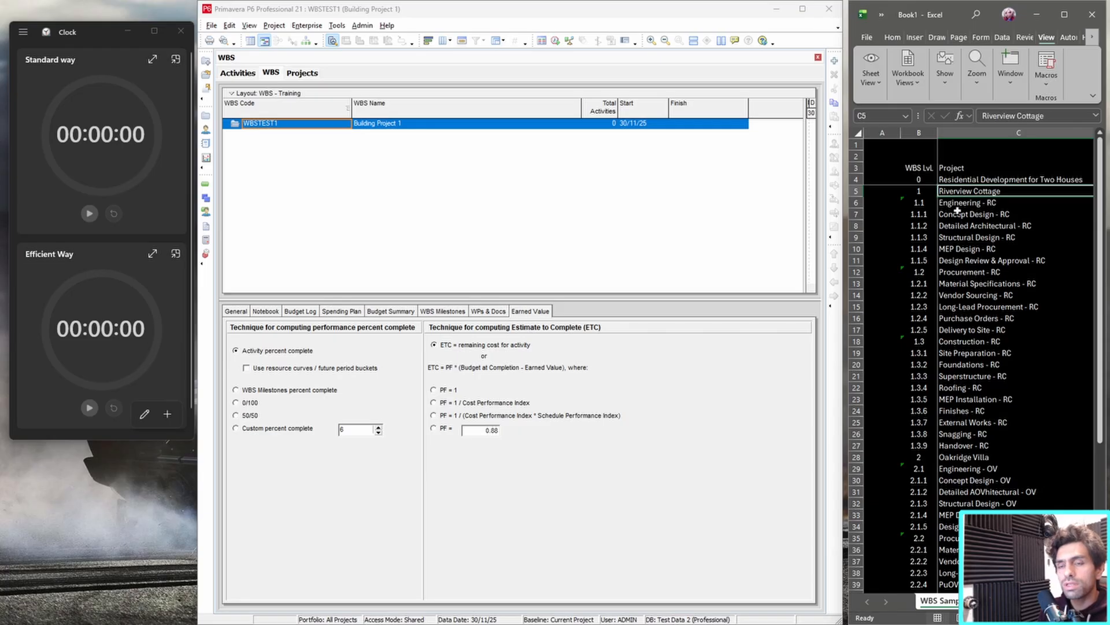
click(995, 206)
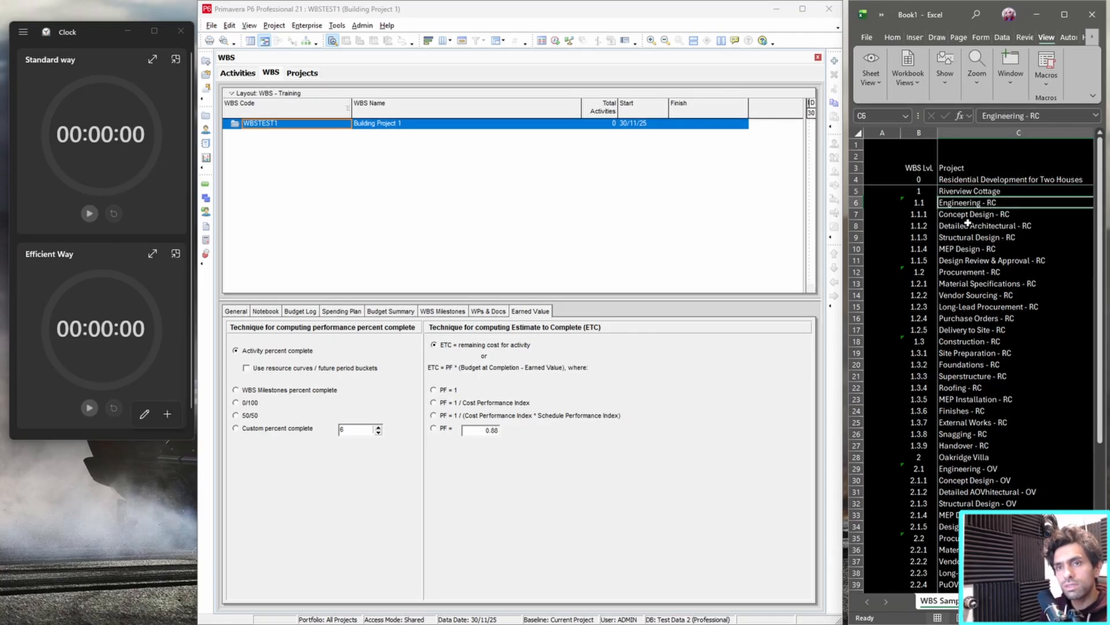
click(974, 190)
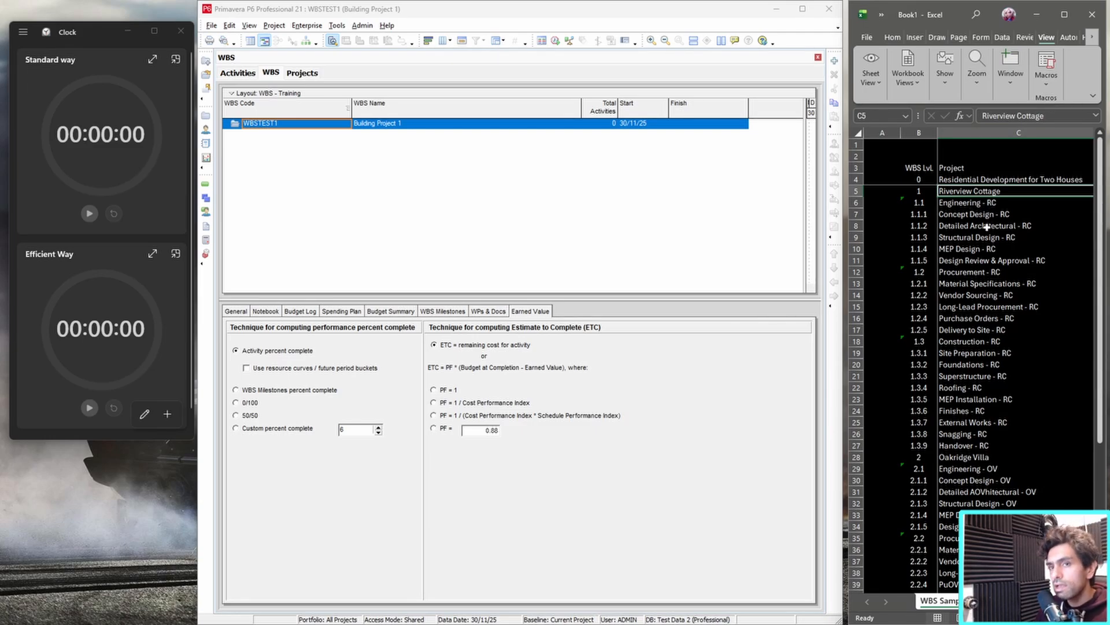
click(996, 206)
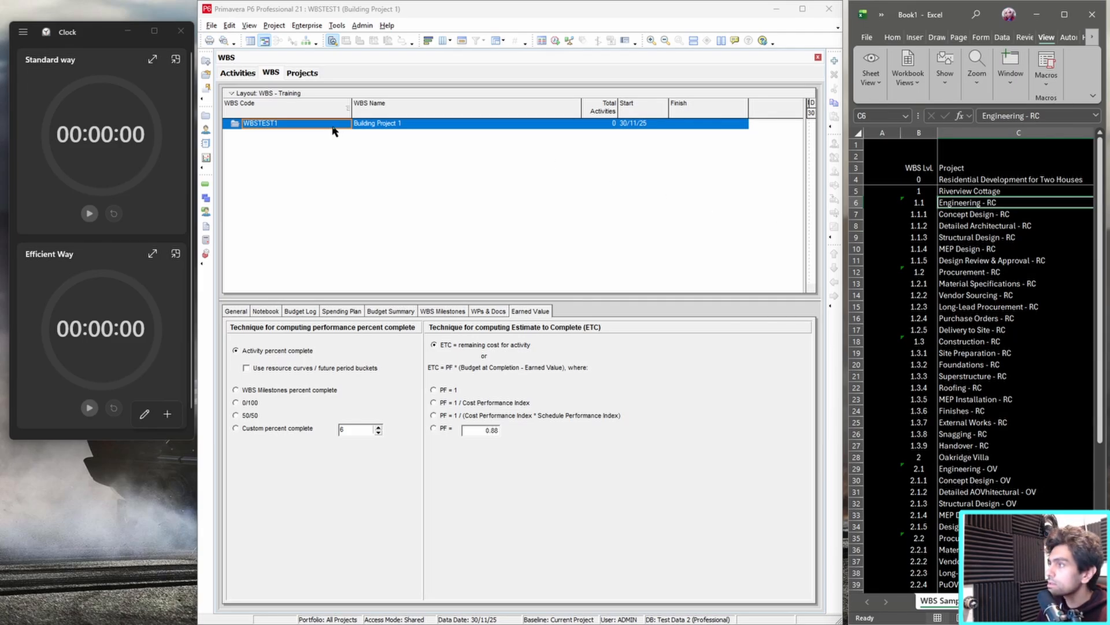
Start the Standard way stopwatch in the Clock app.
click(92, 216)
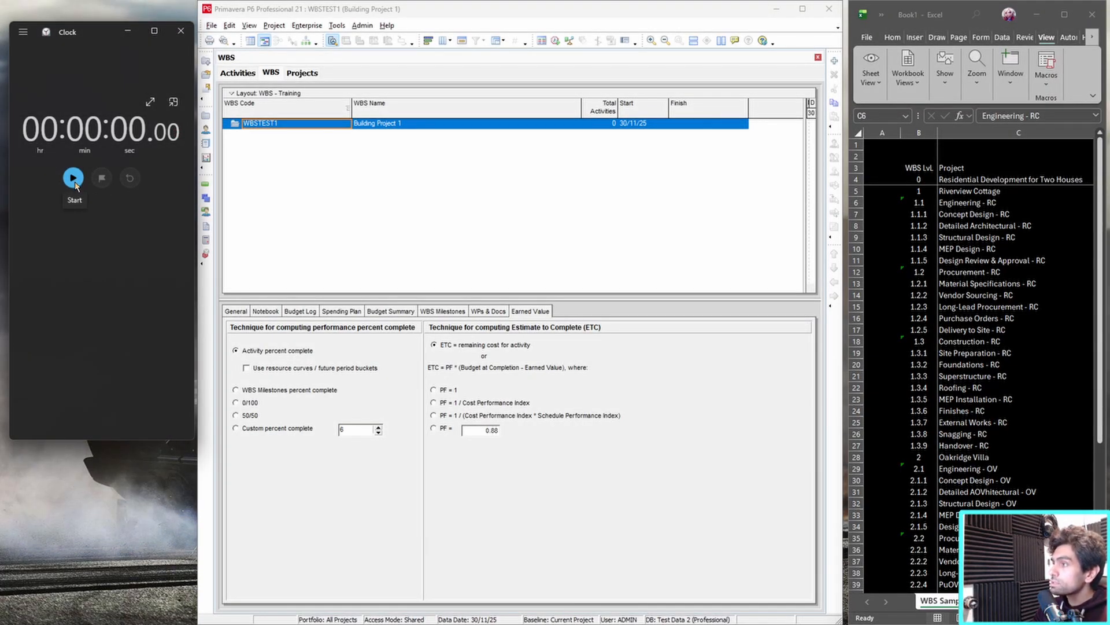
click(75, 183)
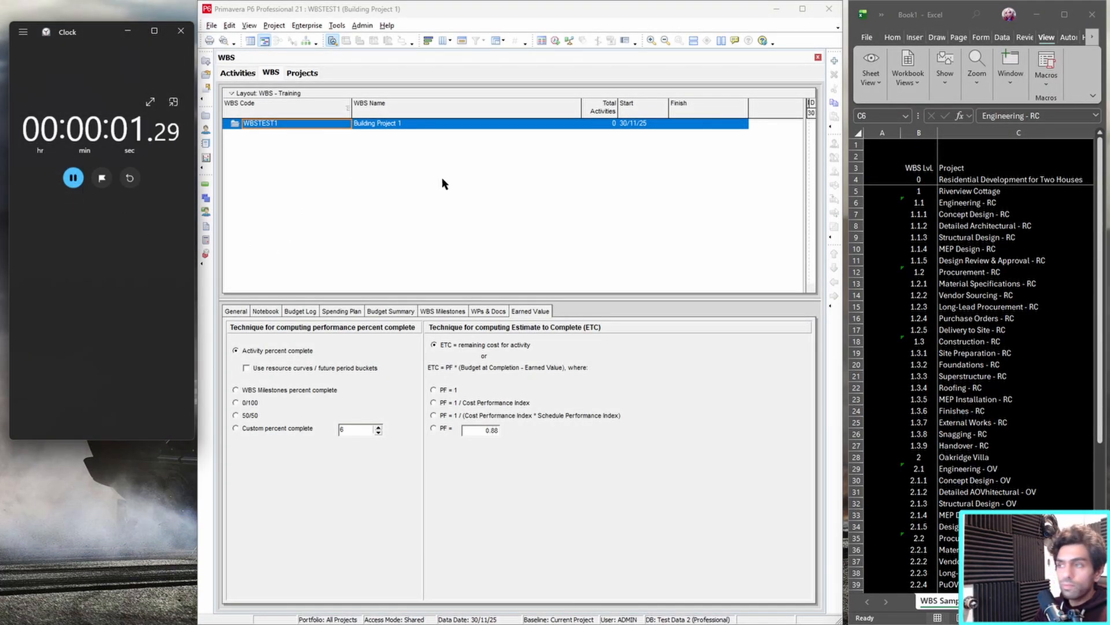
Add a WBS element under Building Project 1 and name it "Reviewview Cottage".
right_click(546, 124)
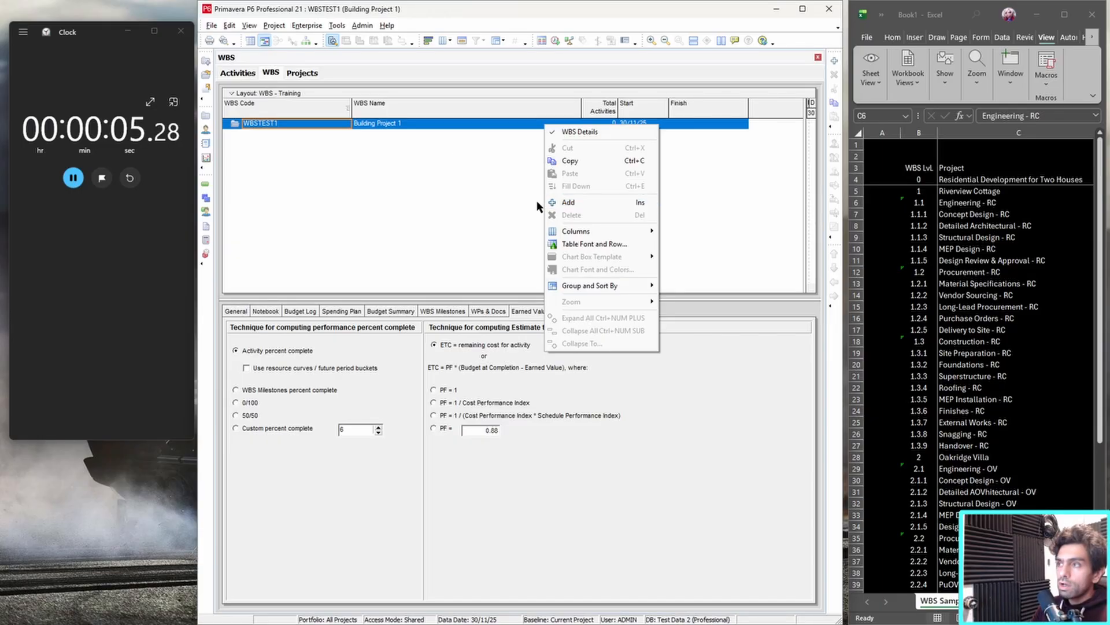
click(603, 206)
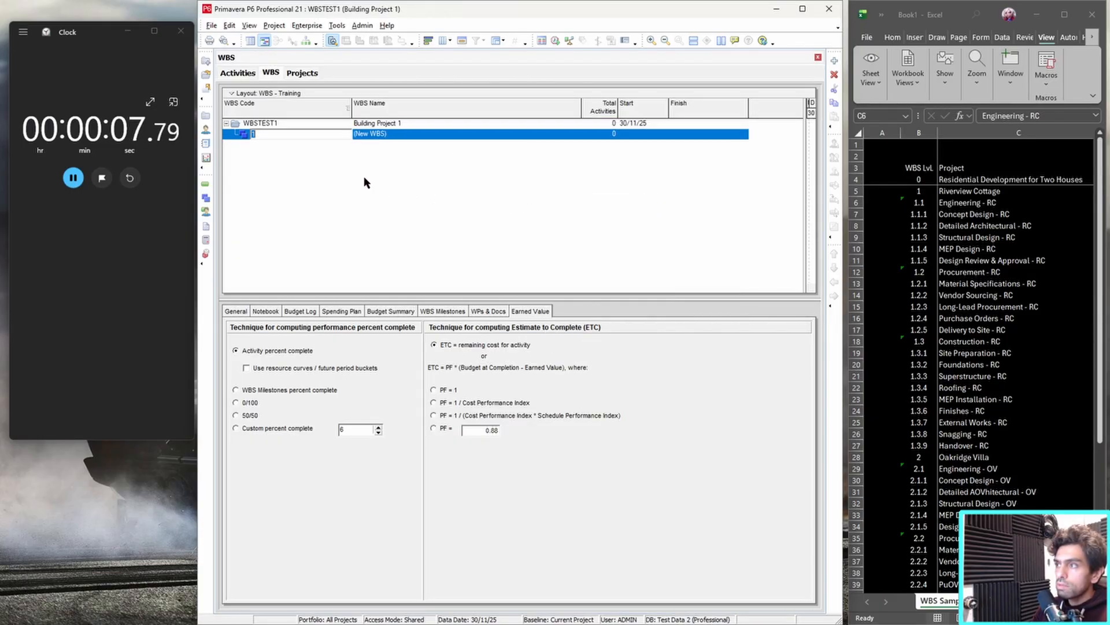
click(404, 138)
click(406, 134)
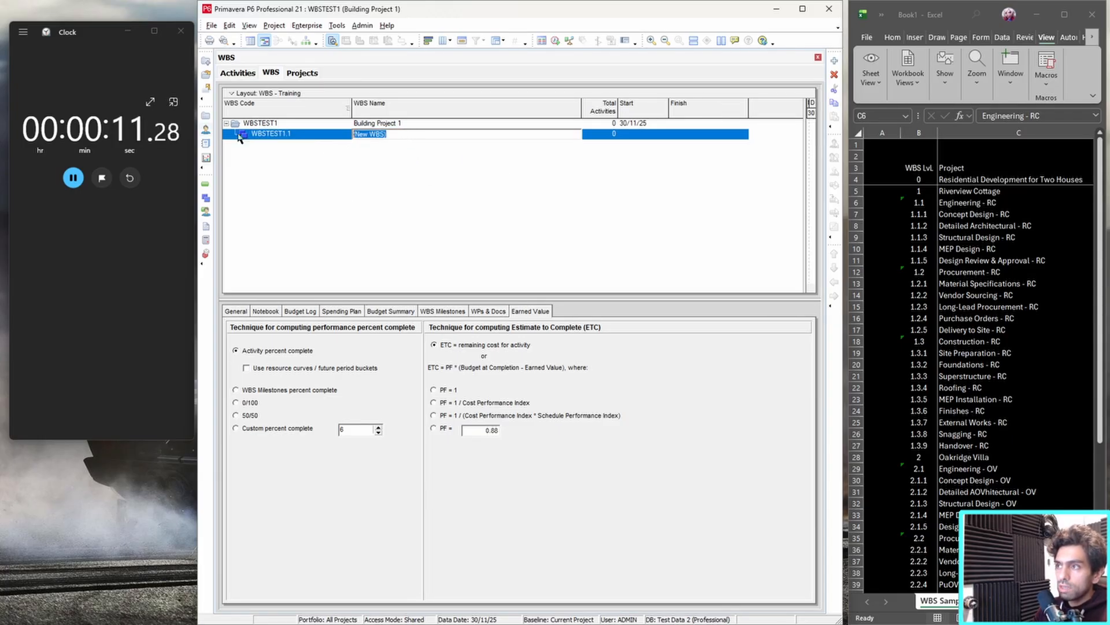
text(Review)
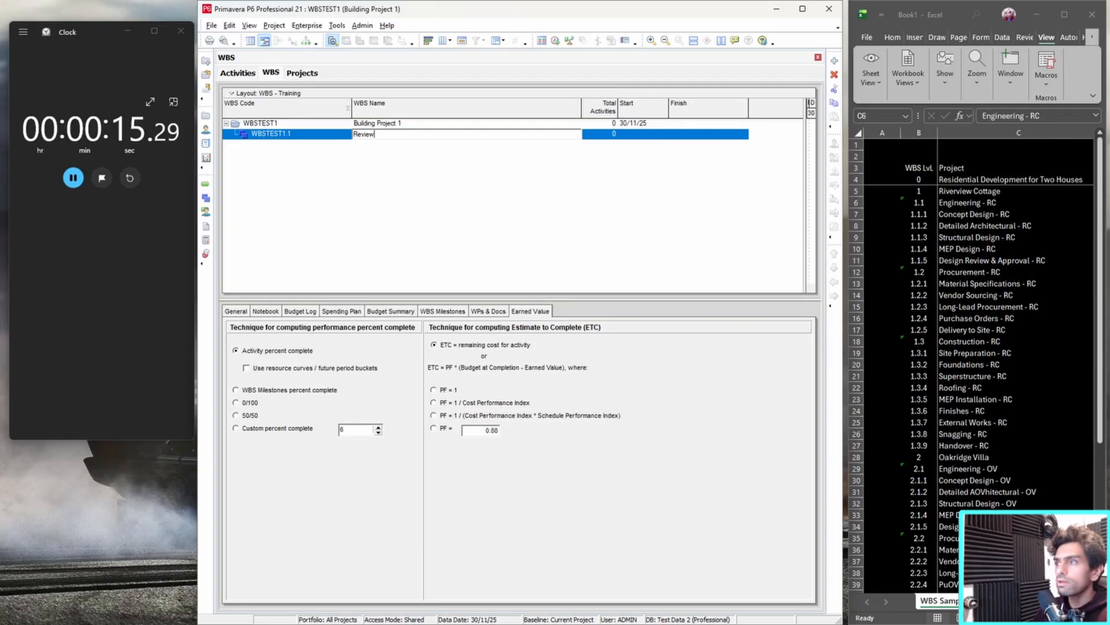
text(view Cottage)
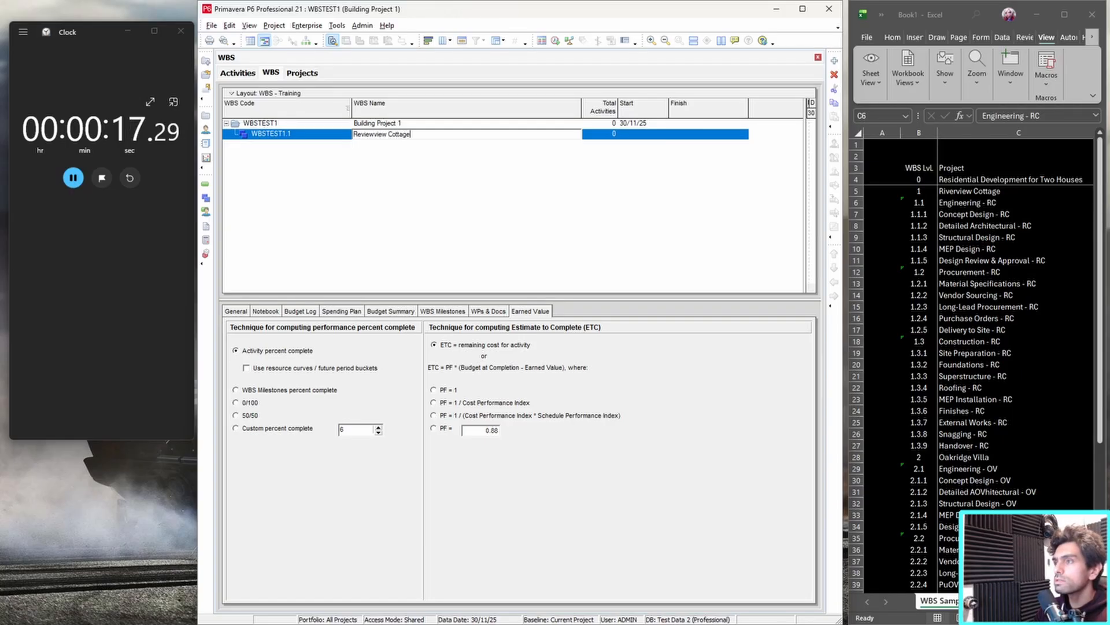
key(Return)
Add a child WBS element under Reviewview Cottage and name it "Engineering - RC".
right_click(407, 138)
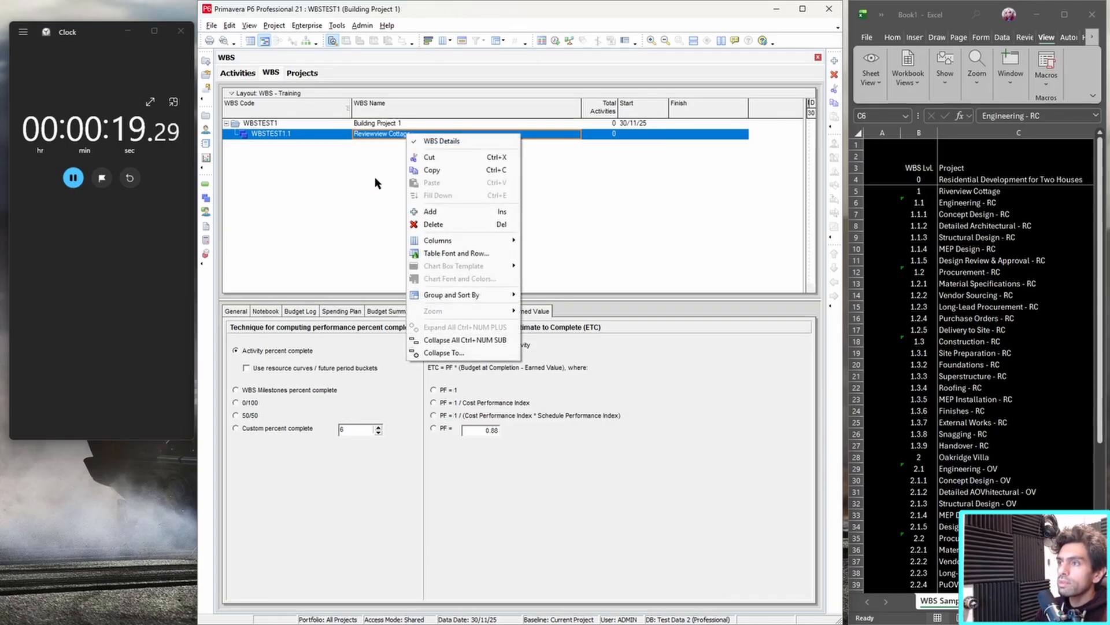
click(431, 211)
click(421, 144)
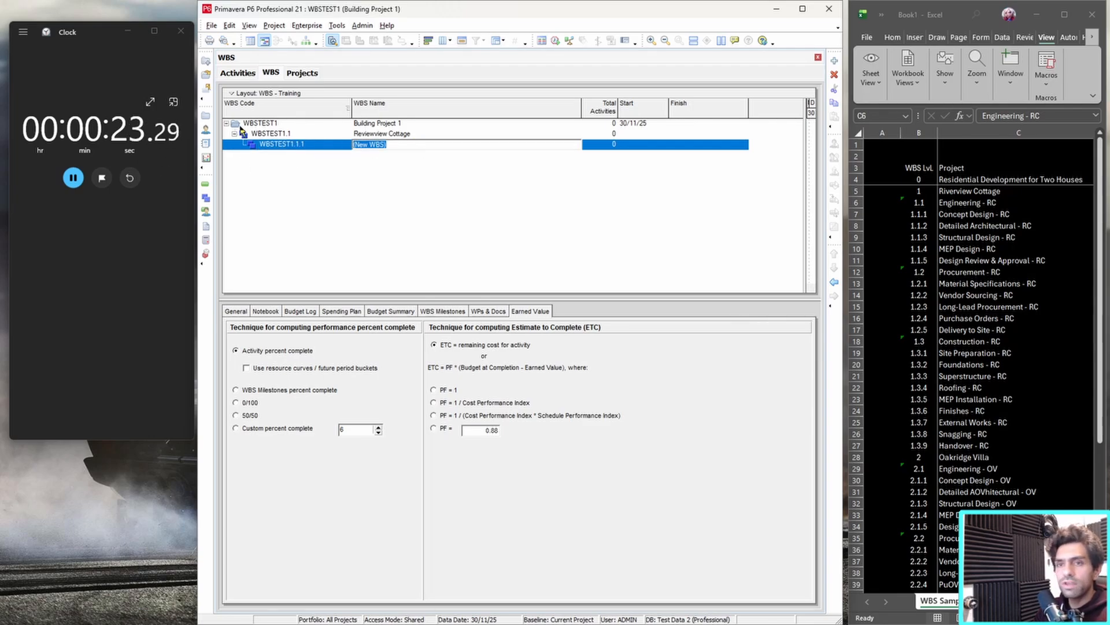
text(Engineering)
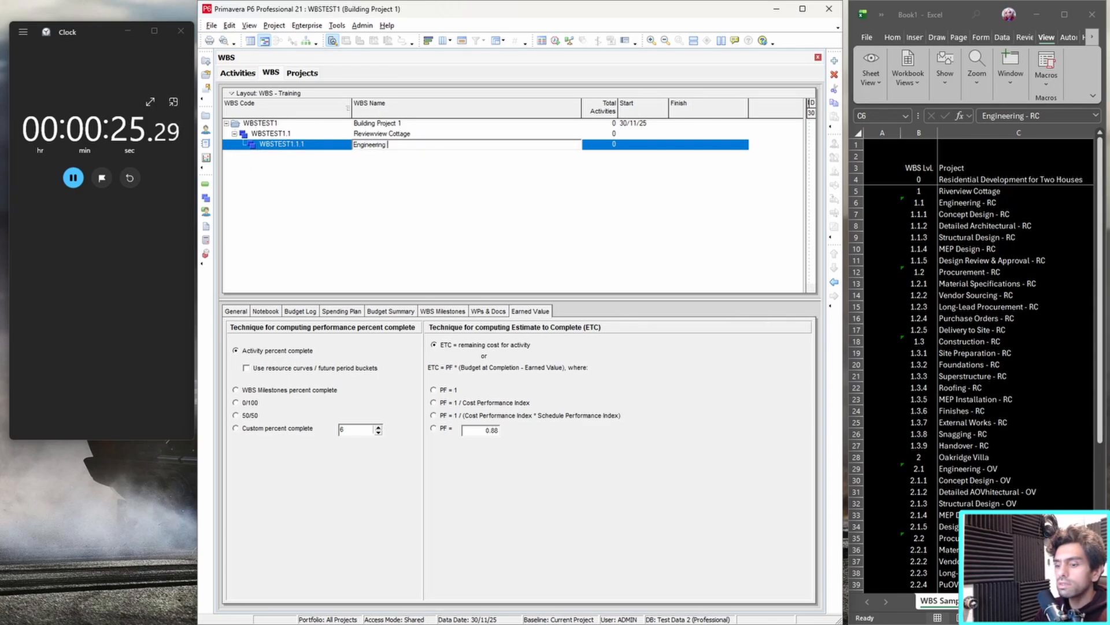
Add a second child WBS element under Reviewview Cottage and name it "Procurement - RC".
right_click(389, 133)
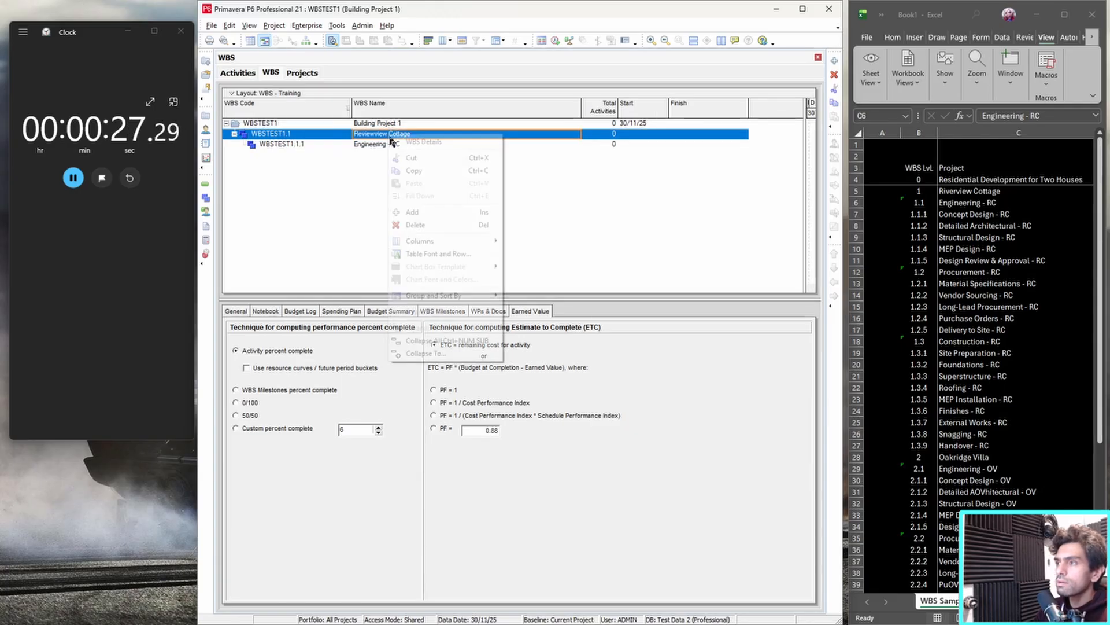
click(412, 211)
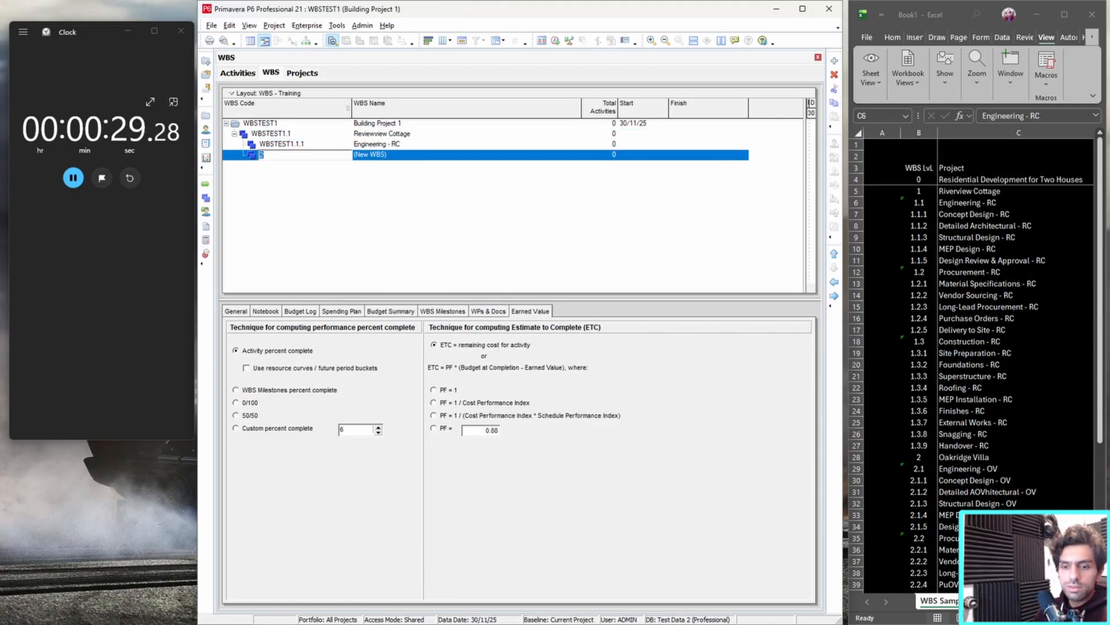
click(1032, 611)
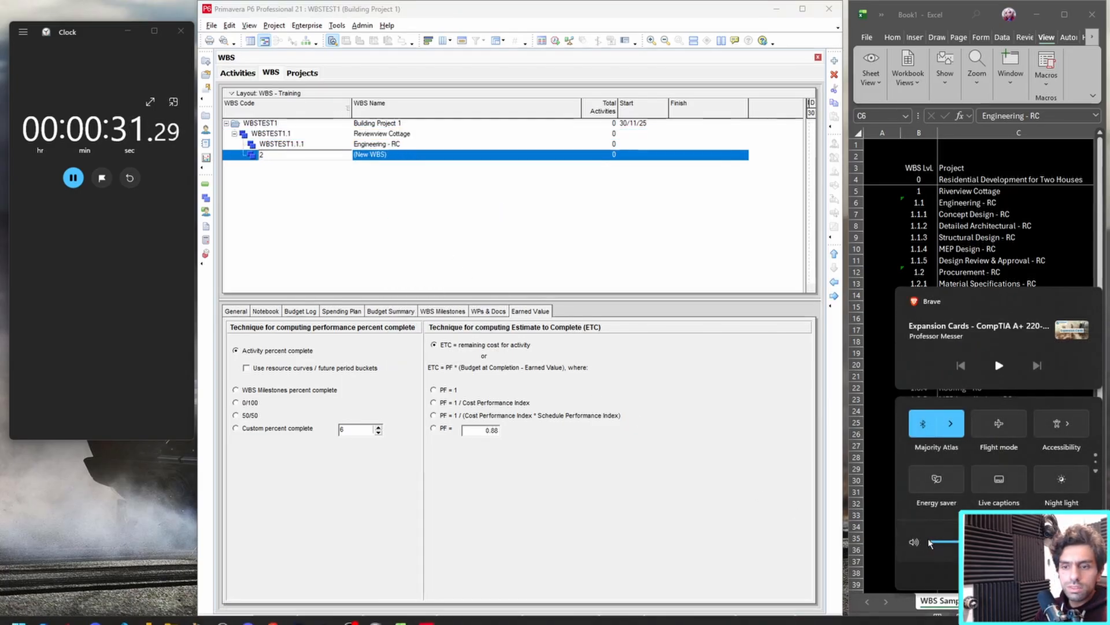
click(552, 269)
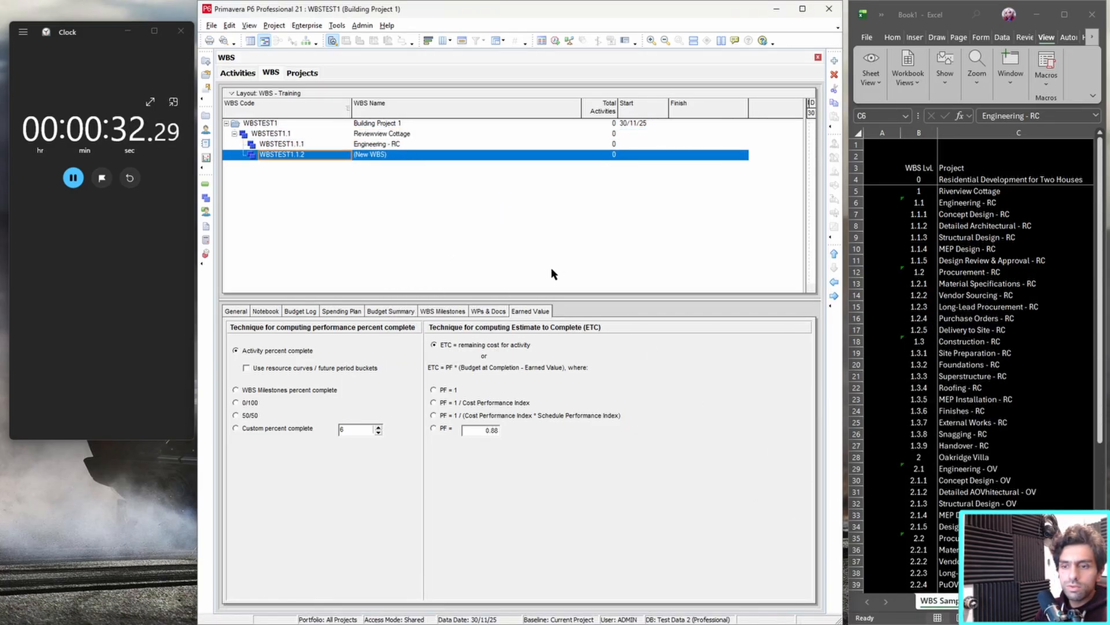
double_click(403, 155)
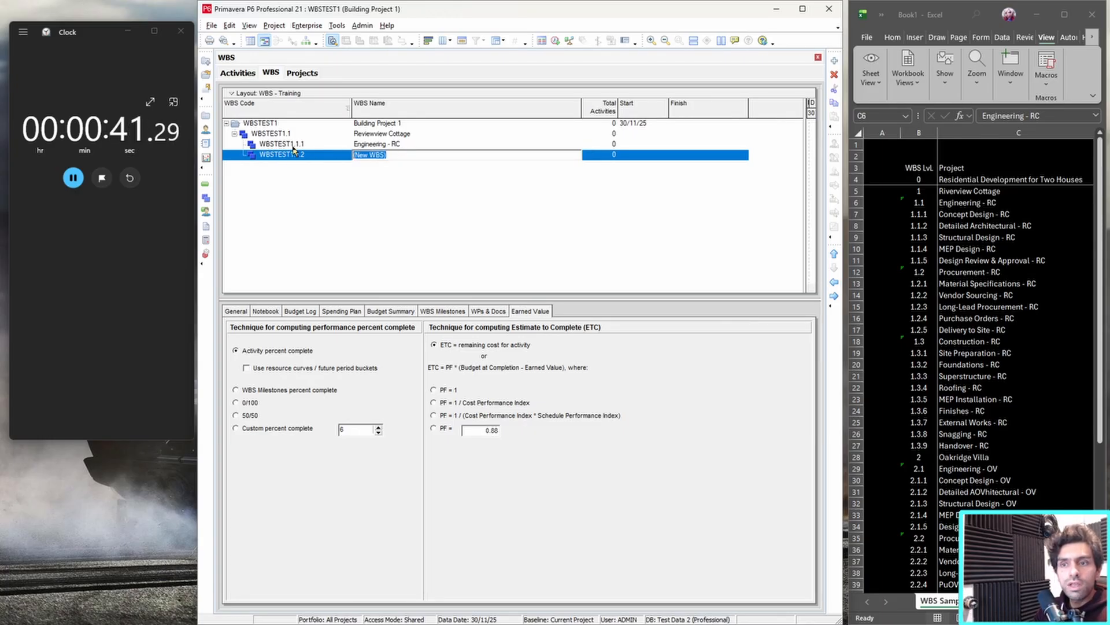
text(Pro)
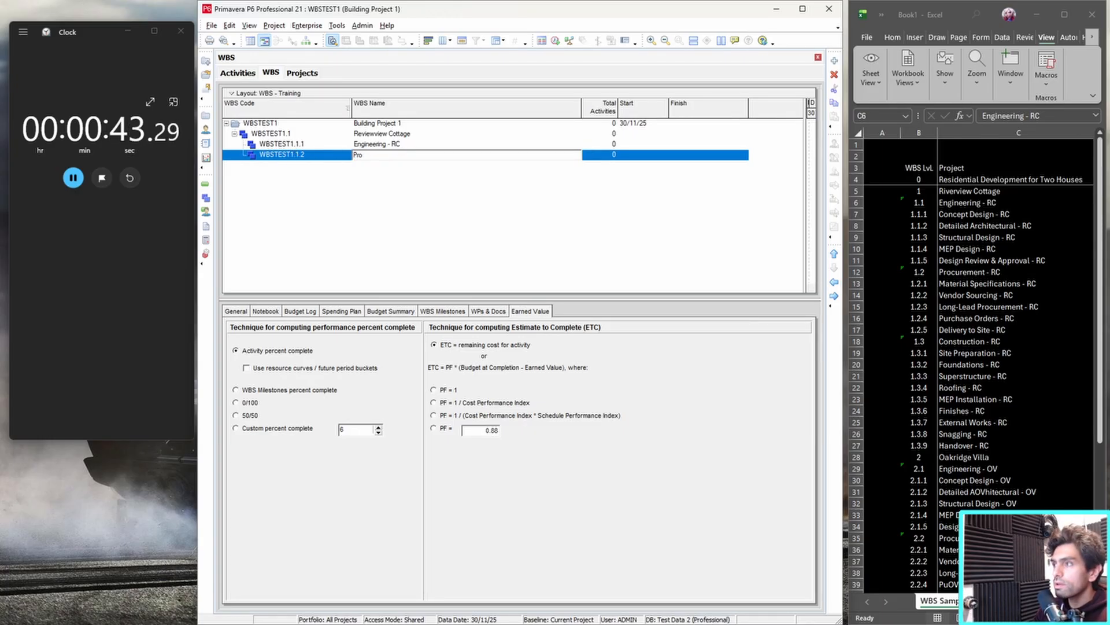
text(curement)
key(Return)
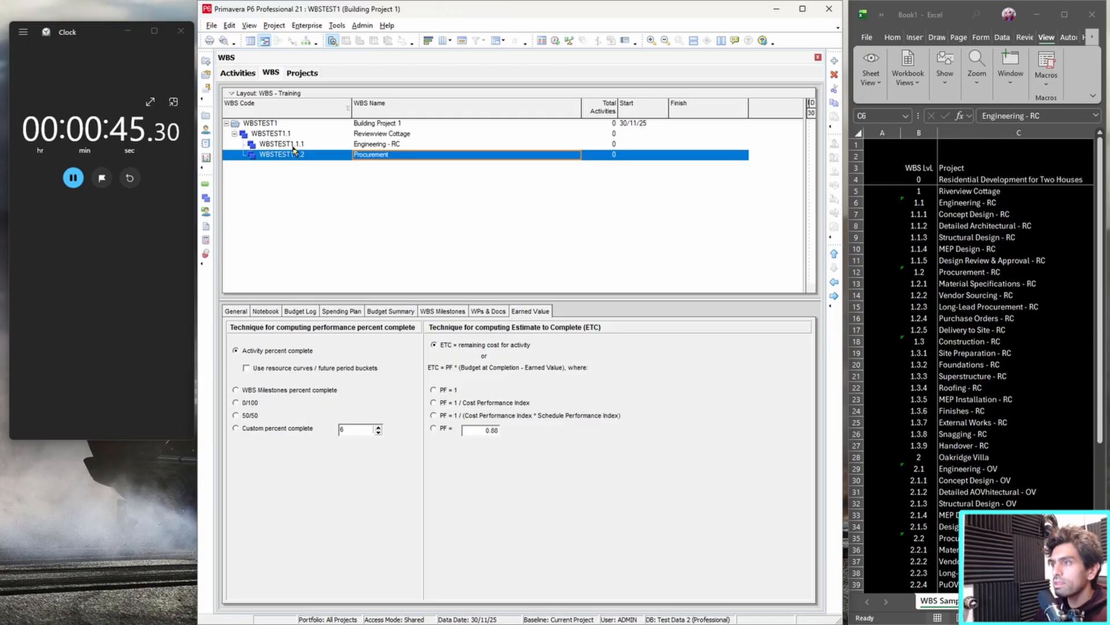
click(382, 155)
text(- RC)
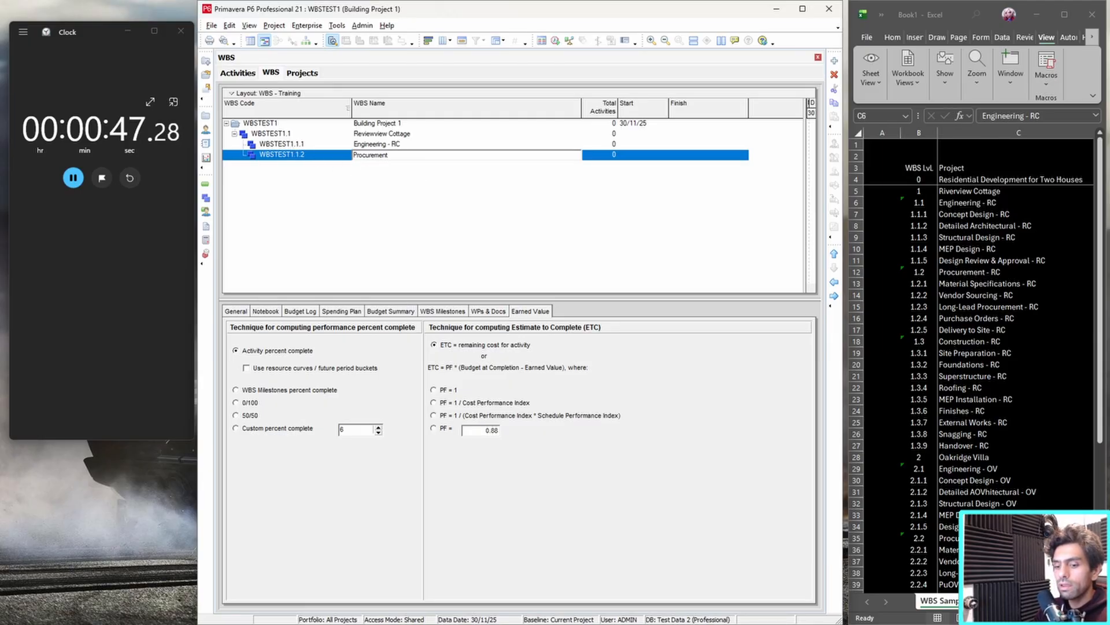
key(Return)
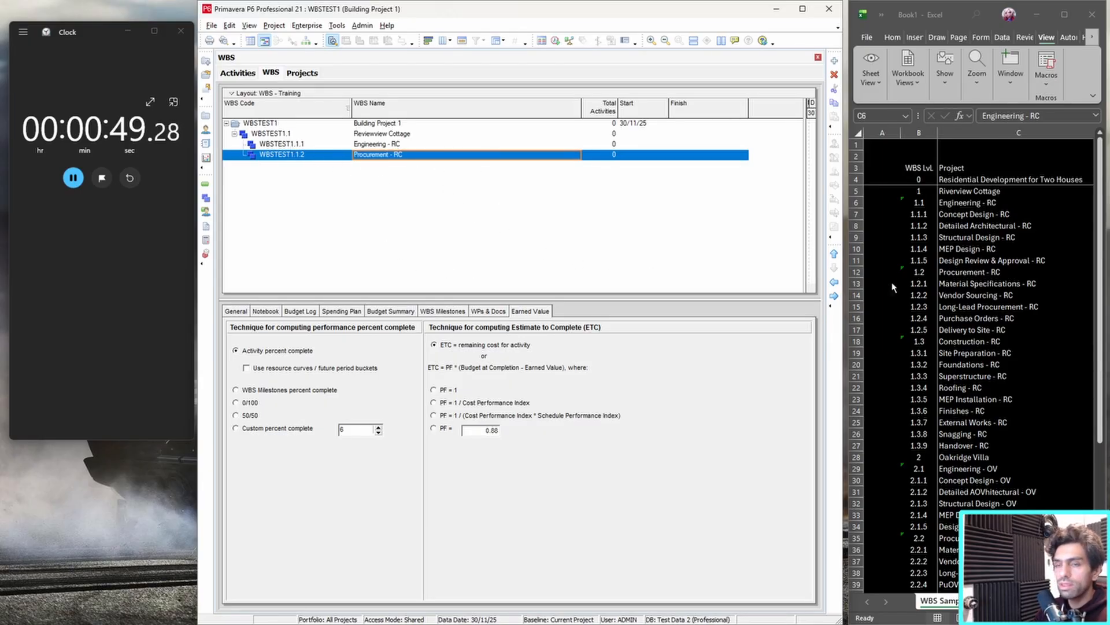
Add a third child WBS element under Reviewview Cottage and name it "Construction - RC".
right_click(406, 157)
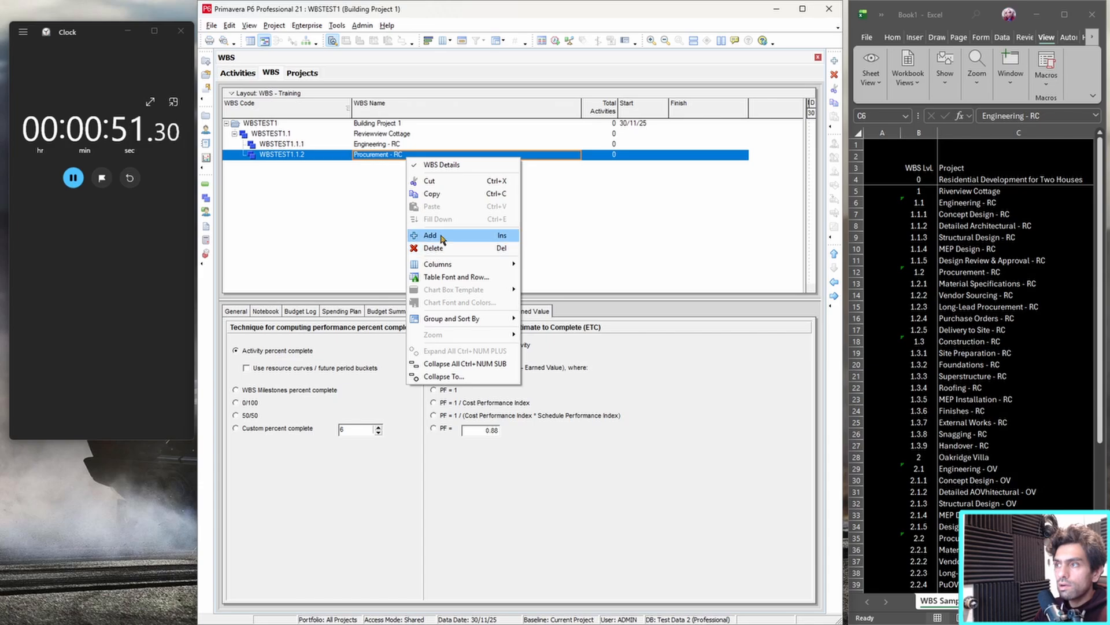
click(412, 142)
click(414, 136)
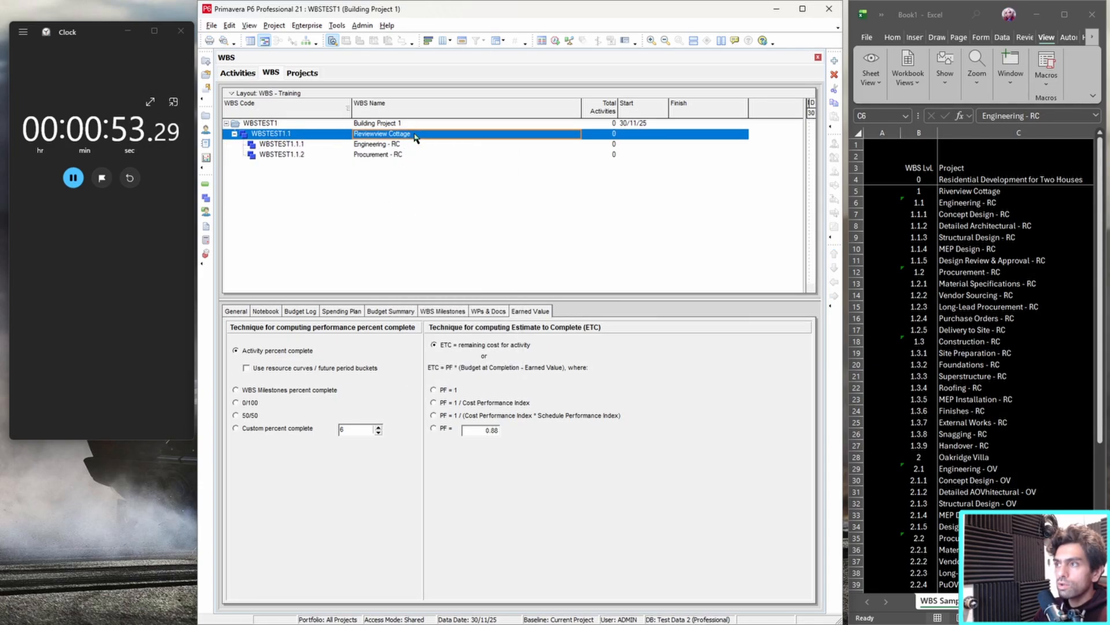
right_click(415, 136)
click(434, 212)
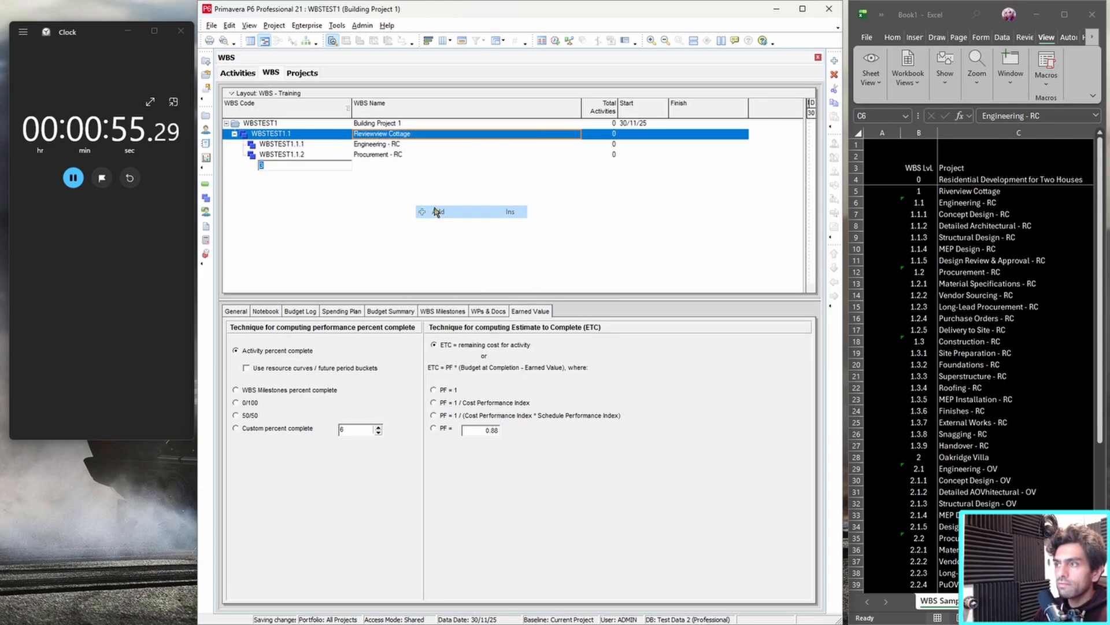
click(399, 166)
text(Co)
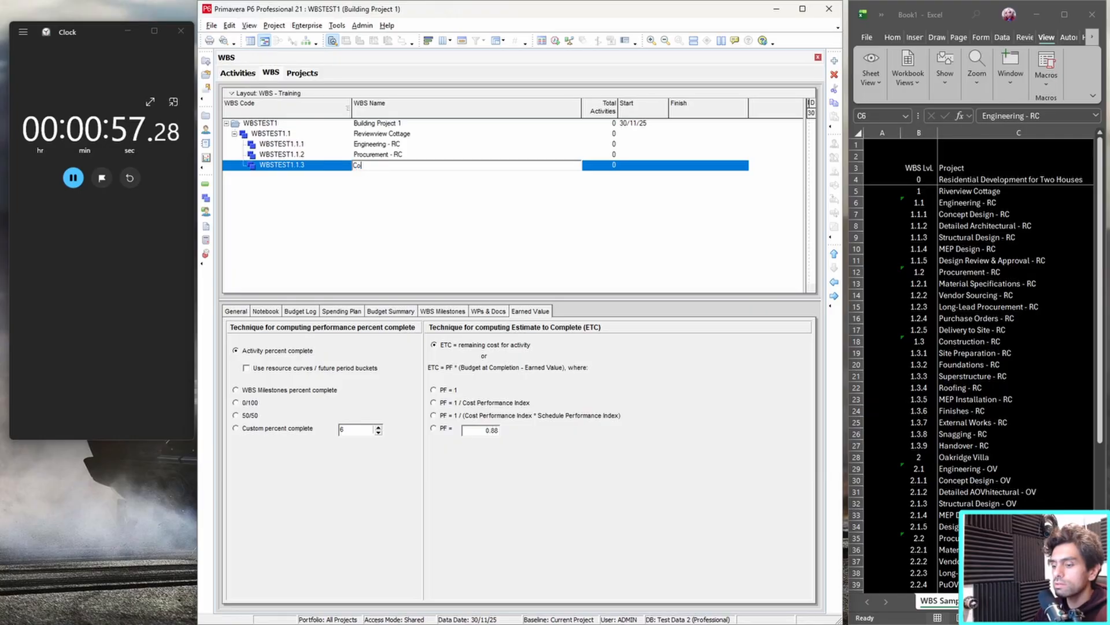
text(nstruction - RC)
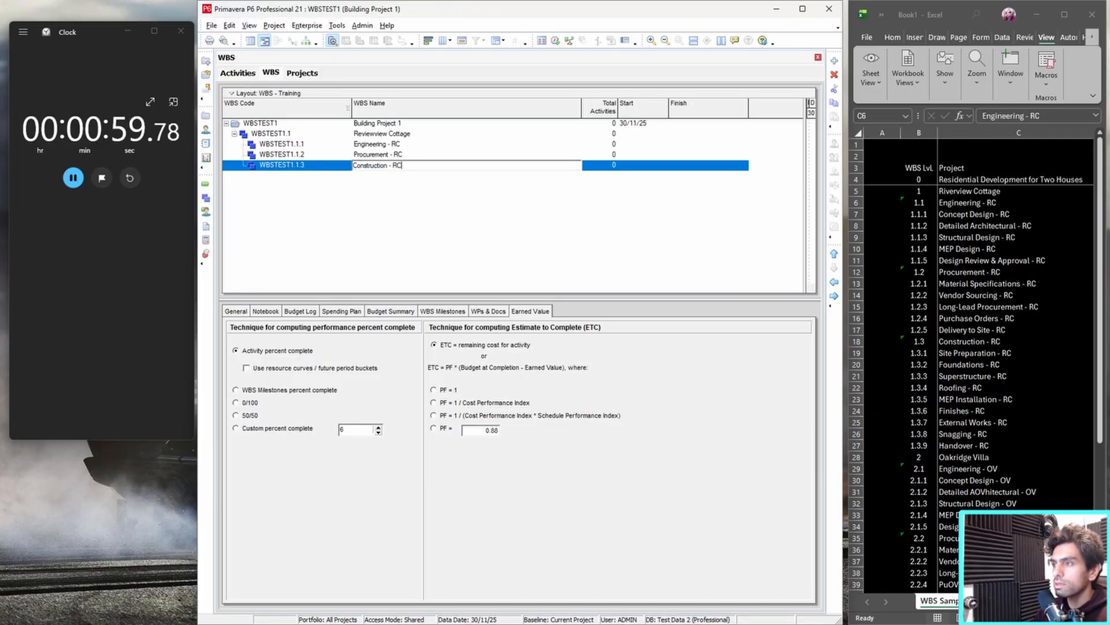
key(Return)
Add five unnamed child WBS elements under Engineering - RC, one per design row from Concept Design to Design Review & Approval in the spreadsheet.
drag(952, 216, 959, 261)
click(435, 178)
right_click(384, 145)
click(408, 222)
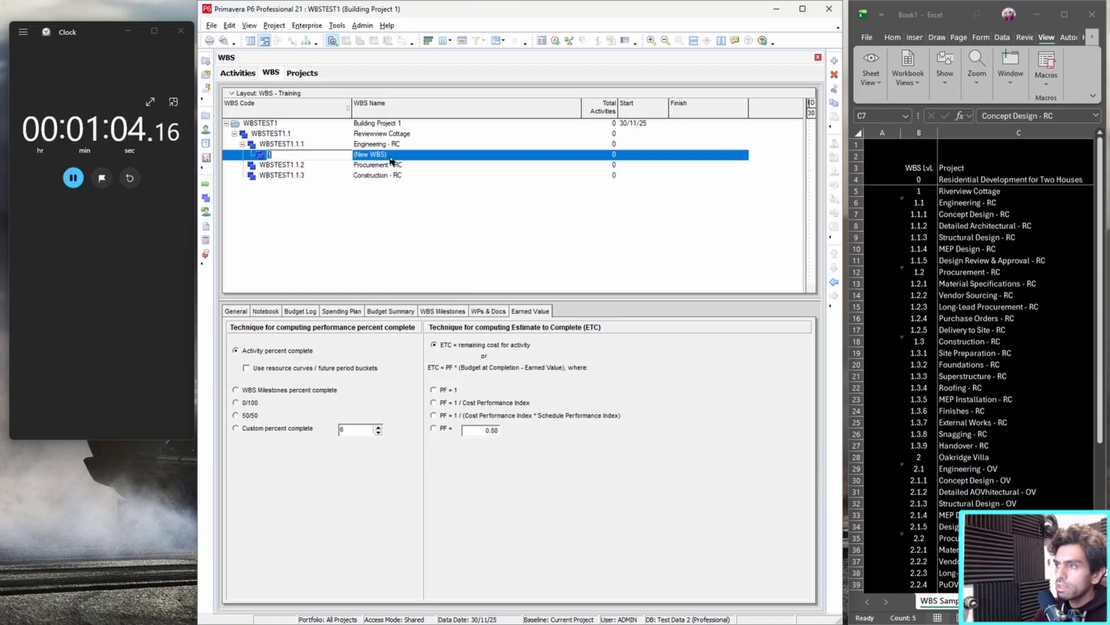
right_click(401, 147)
click(415, 224)
right_click(410, 146)
click(427, 224)
right_click(411, 147)
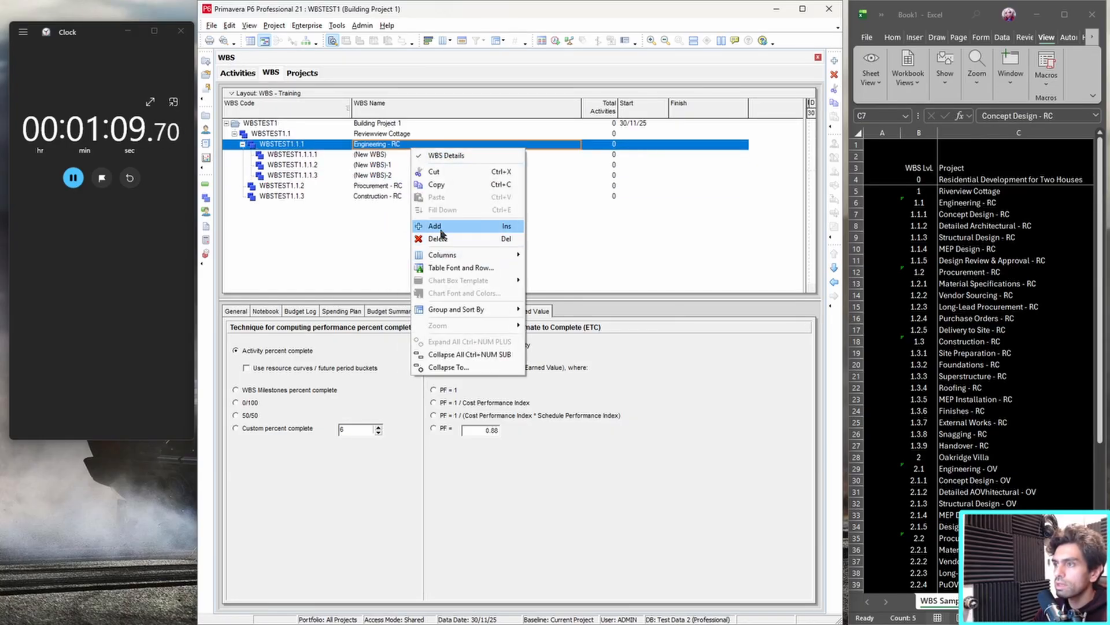
click(440, 227)
right_click(395, 143)
click(418, 221)
Name the five WBS elements under Engineering - RC after the spreadsheet's design rows, from "Concept Design - RC" to "Design Review & Approval - RC".
text(Concept Design -)
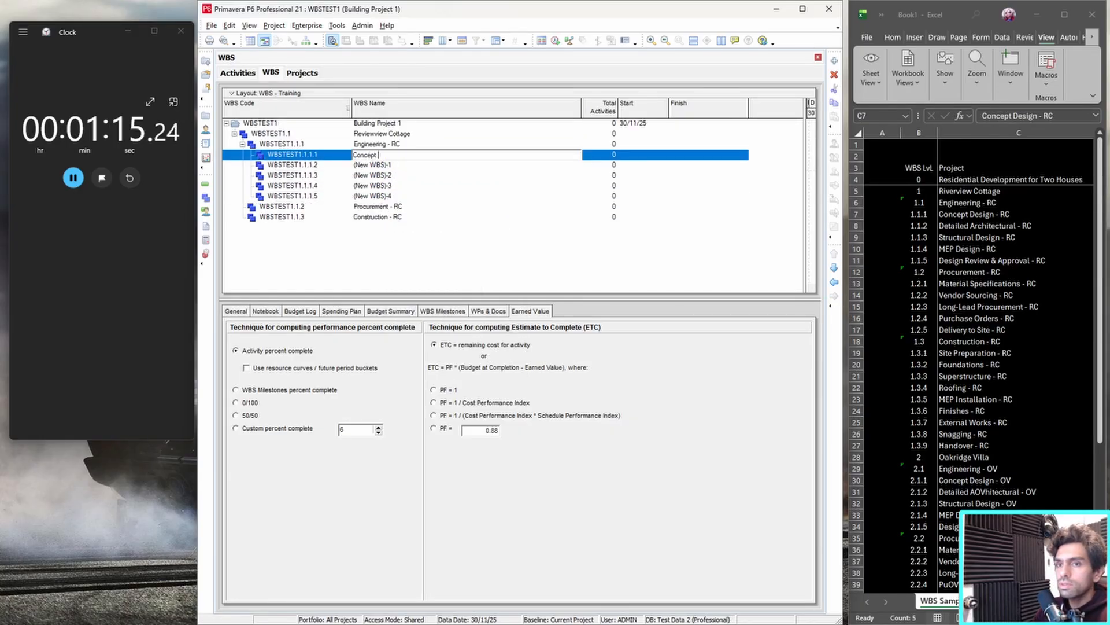
text( RC)
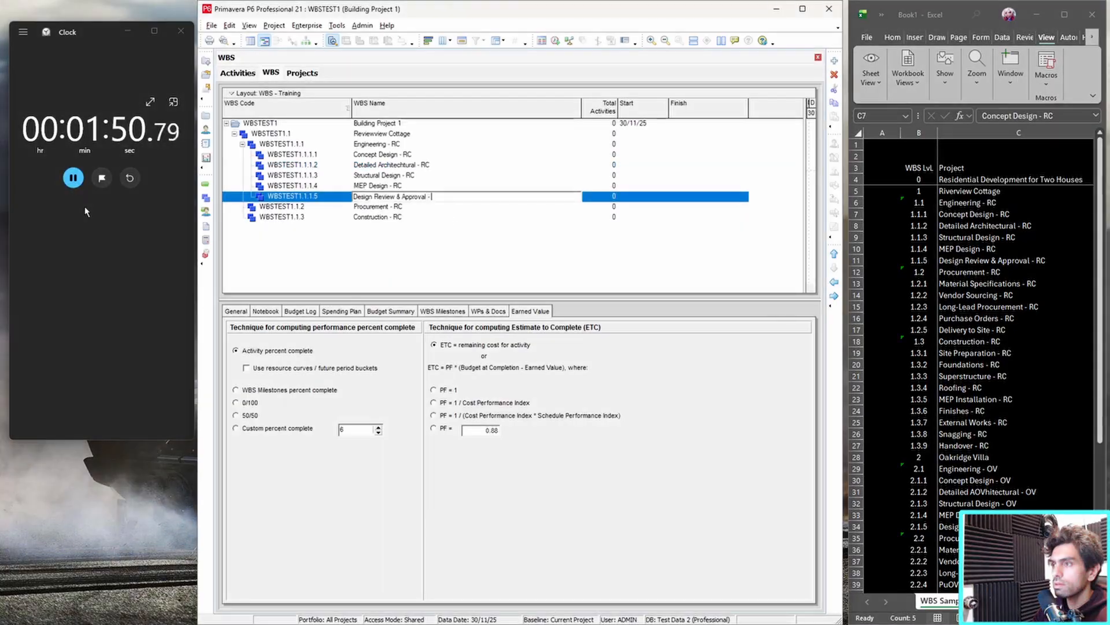
Add three unnamed child WBS elements under Procurement - RC.
click(381, 218)
right_click(388, 207)
click(455, 286)
right_click(414, 209)
click(432, 288)
right_click(403, 208)
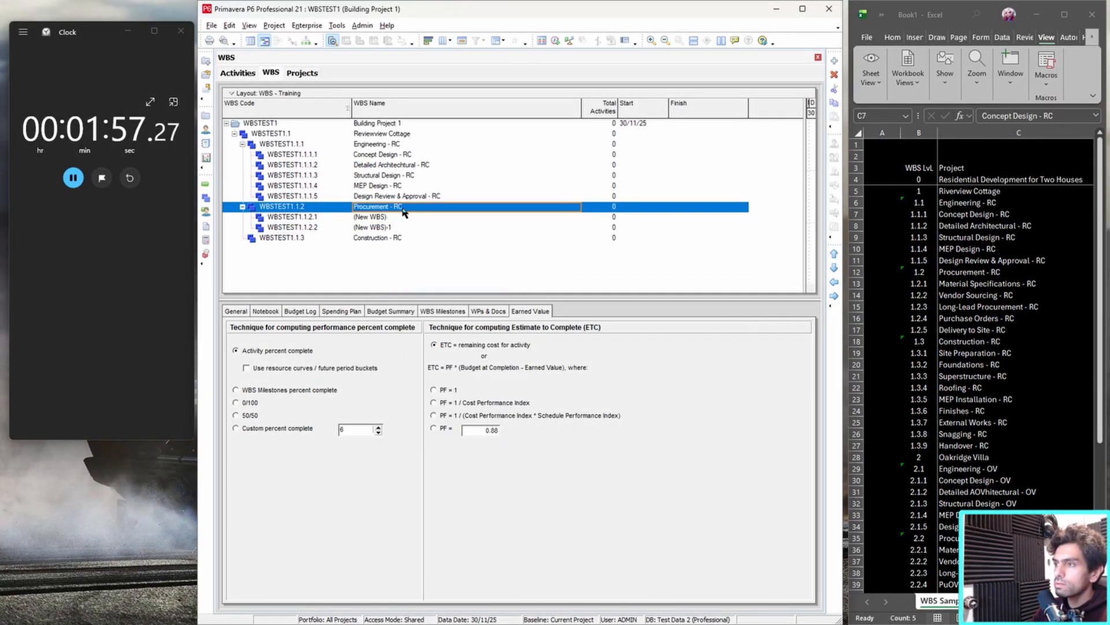
click(425, 286)
Name the first WBS element under Procurement - RC "Material Specifications - RC".
click(398, 227)
double_click(407, 217)
text(Material Specifications - RC)
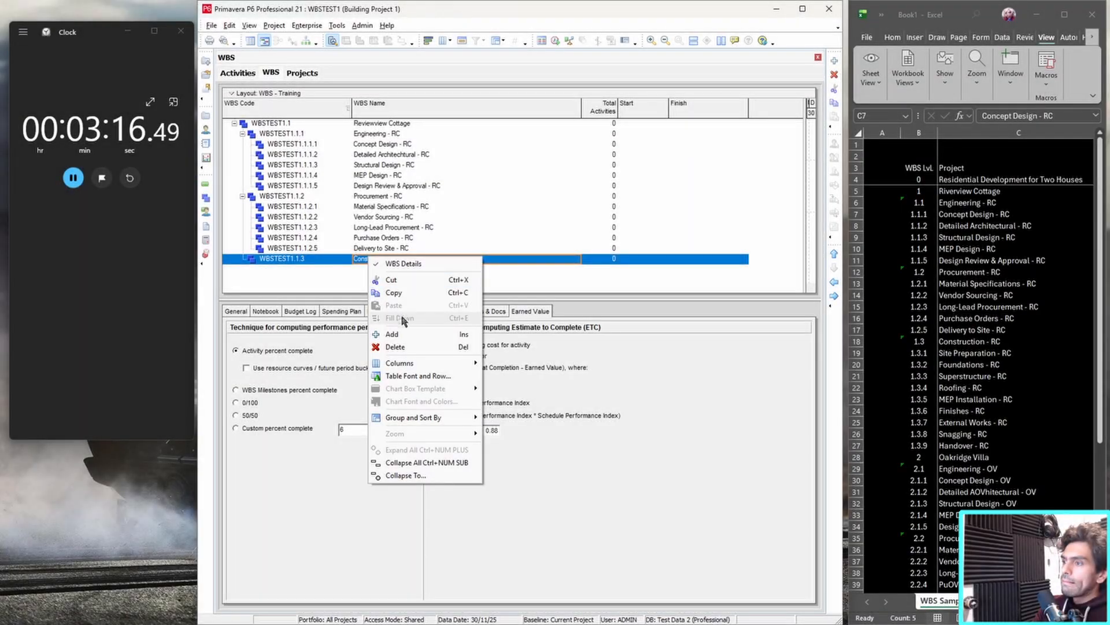
click(392, 333)
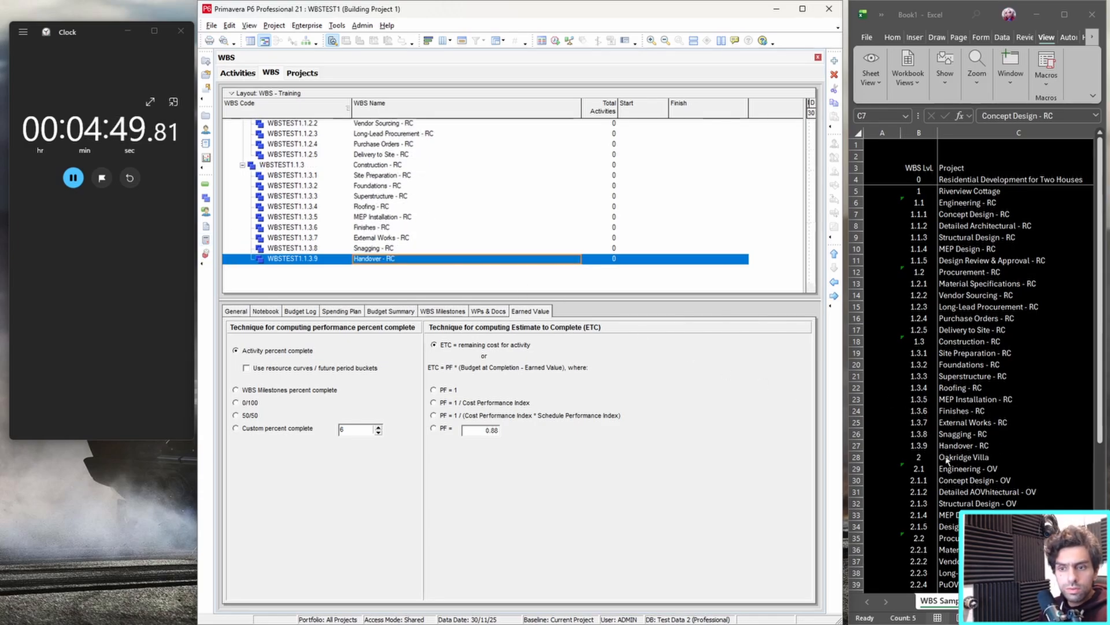
Correct the name of the first house's top WBS element to "Review Cottage".
scroll(445, 156, up, 4)
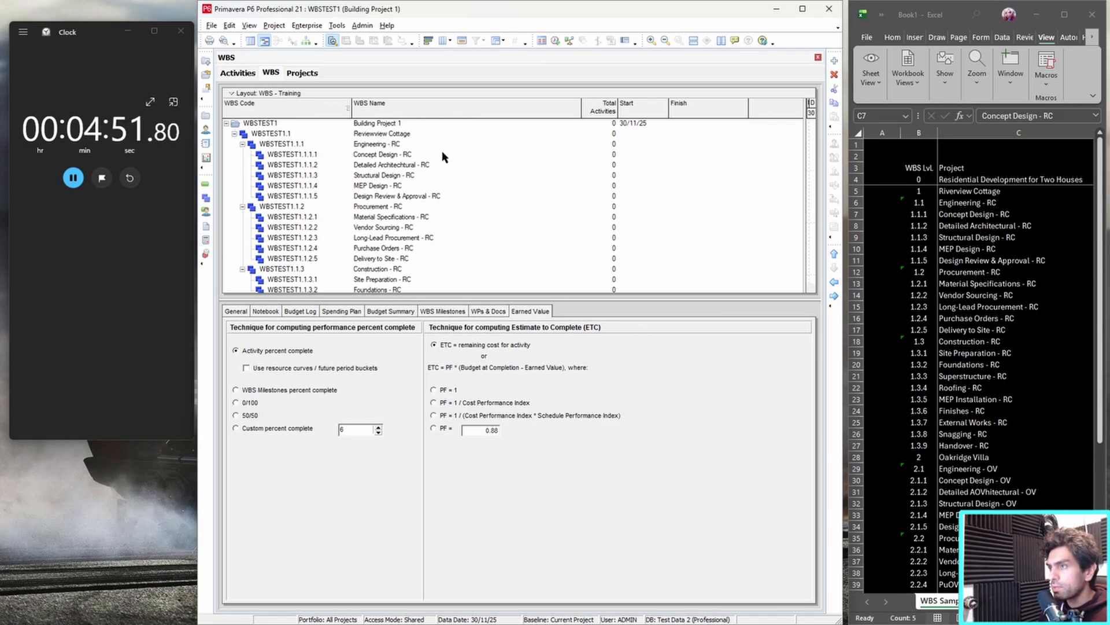
click(385, 134)
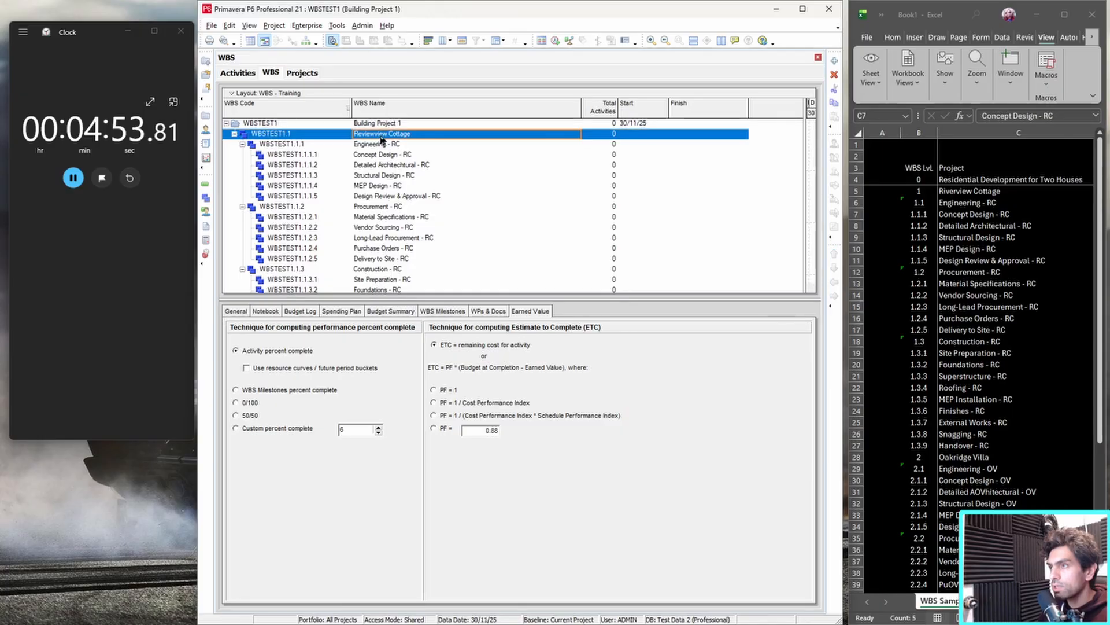
key(BackSpace)
key(BackSpace)
key(BackSpace)
key(BackSpace)
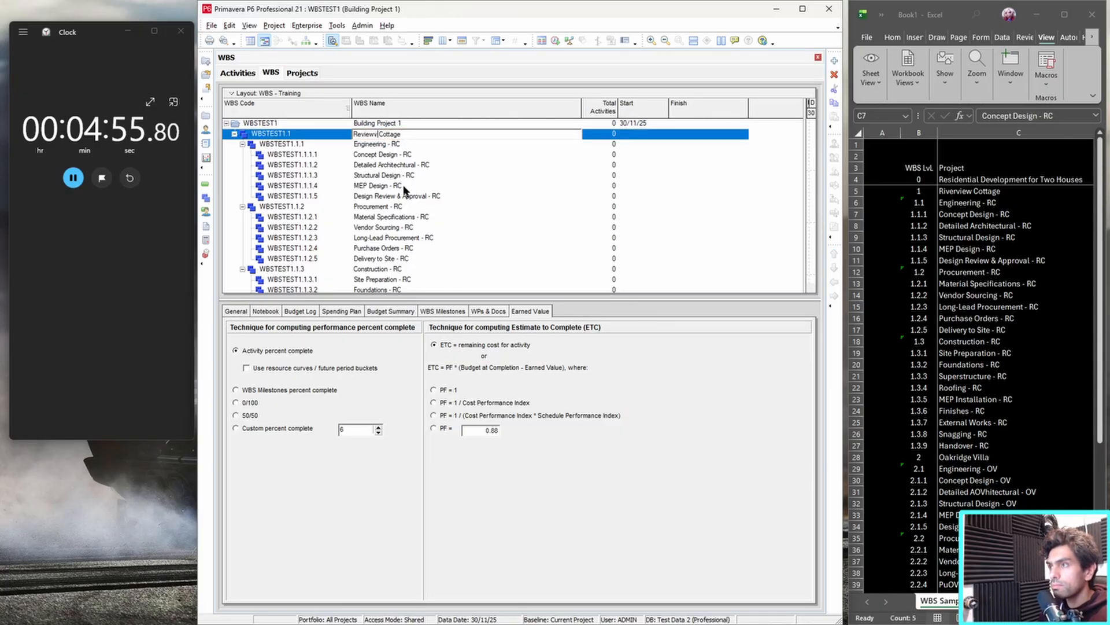
key(Return)
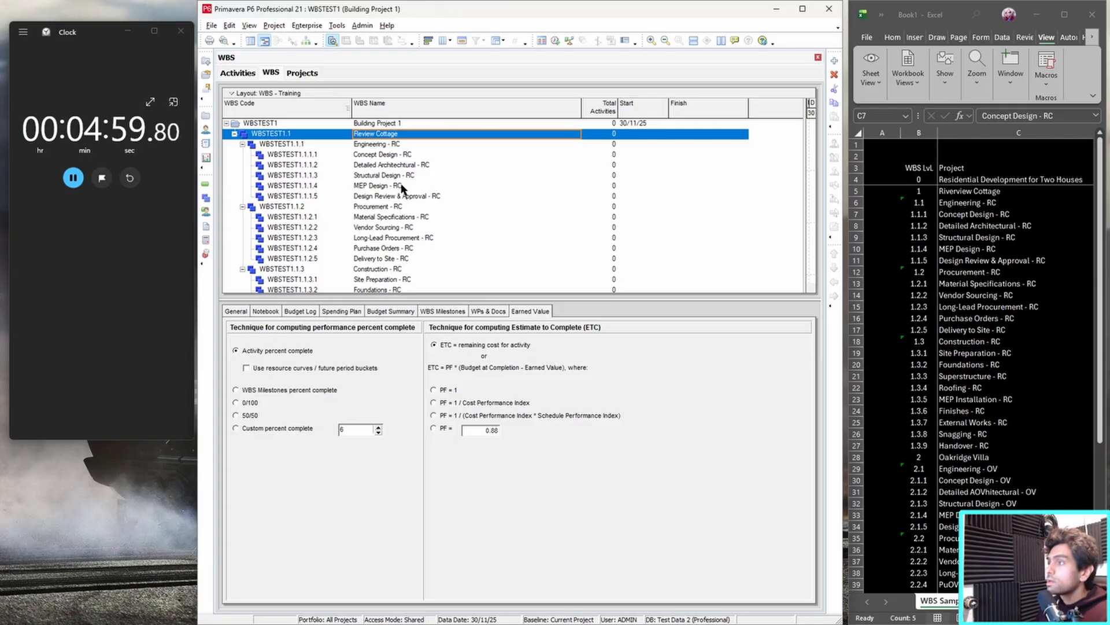
Check the first house's WBS branch from Engineering to Handover and pause the stopwatch.
scroll(403, 189, down, 3)
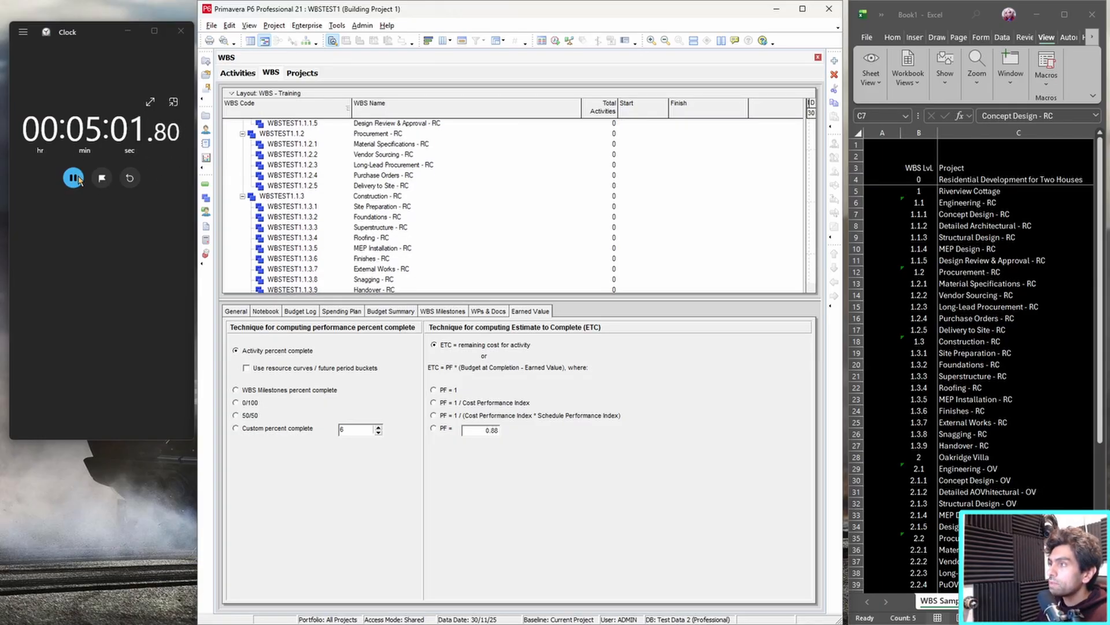
scroll(402, 199, down, 1)
scroll(401, 198, up, 8)
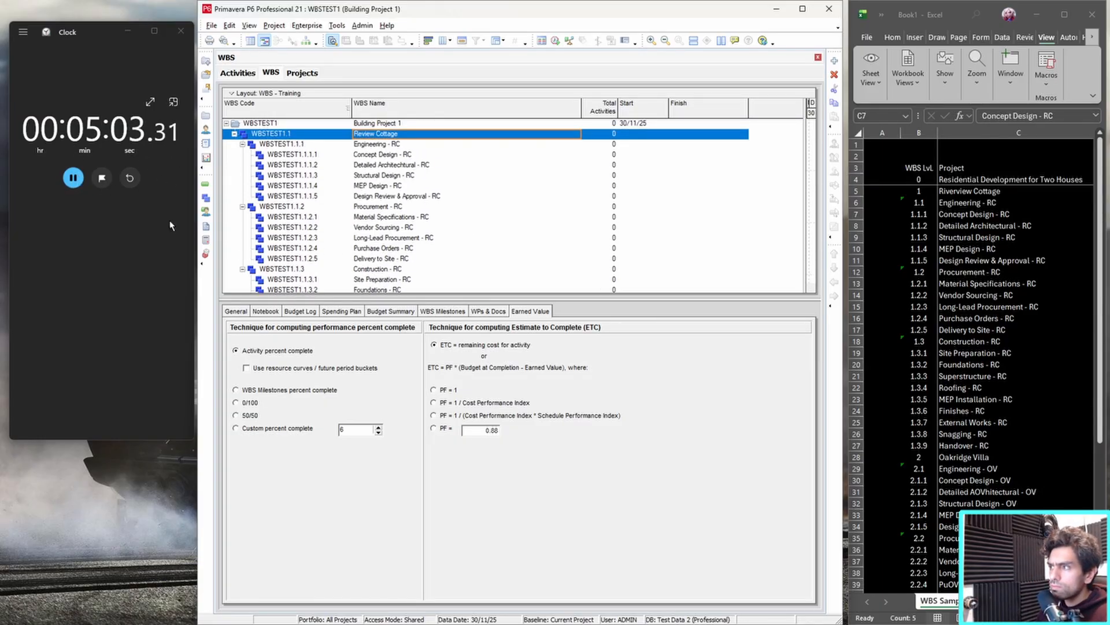
click(73, 180)
Compare the first house's WBS branch with the Oakridge Villa rows still listed in the spreadsheet.
scroll(363, 208, down, 3)
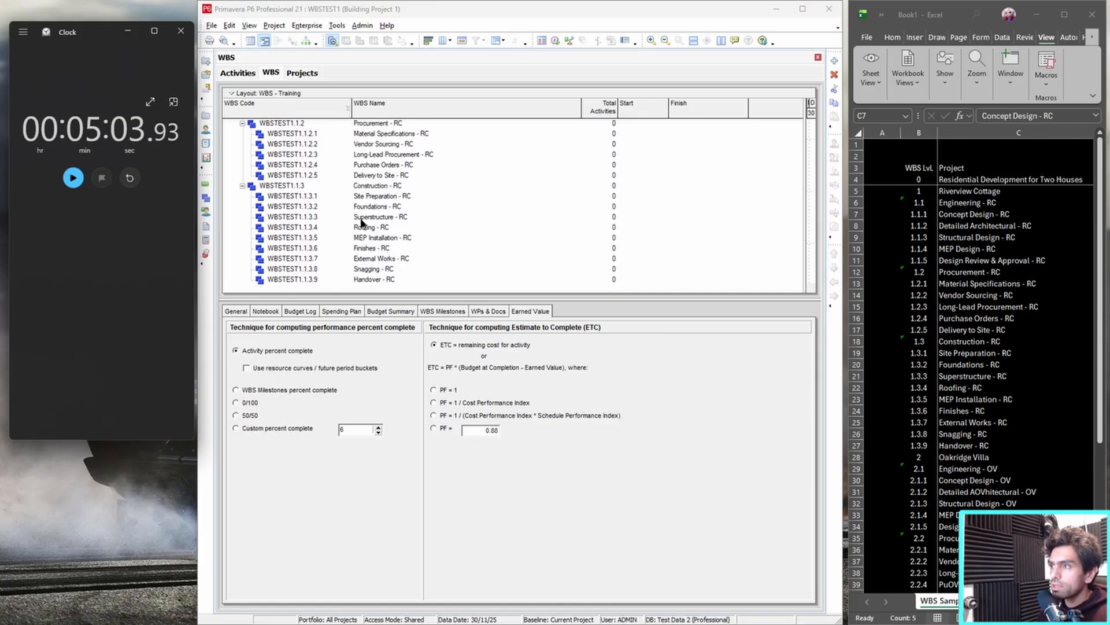
click(960, 467)
click(977, 457)
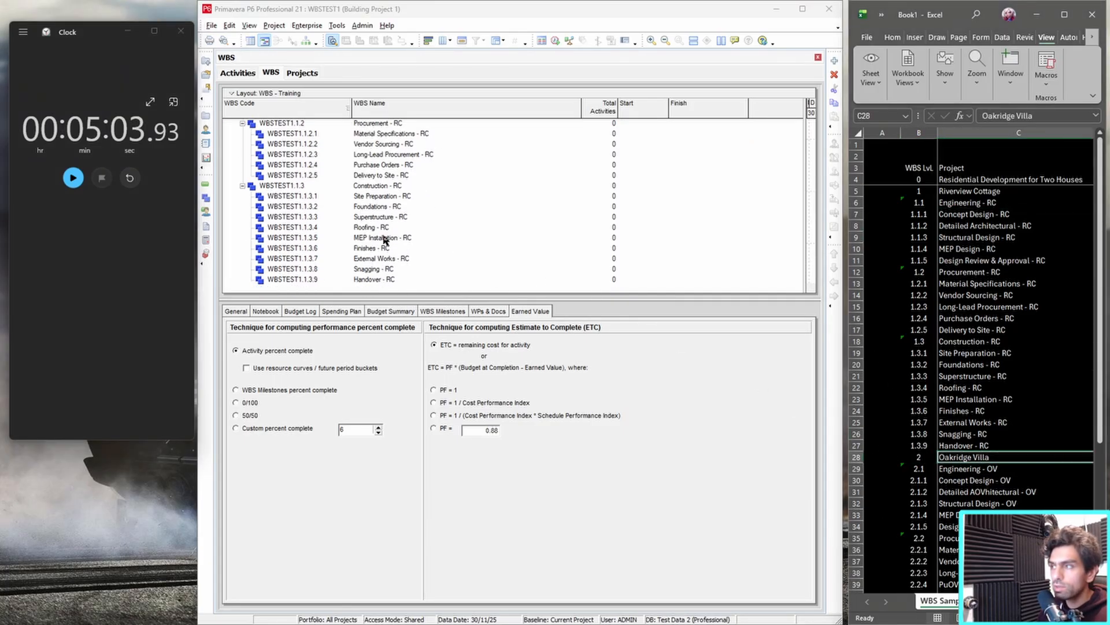
scroll(360, 217, up, 3)
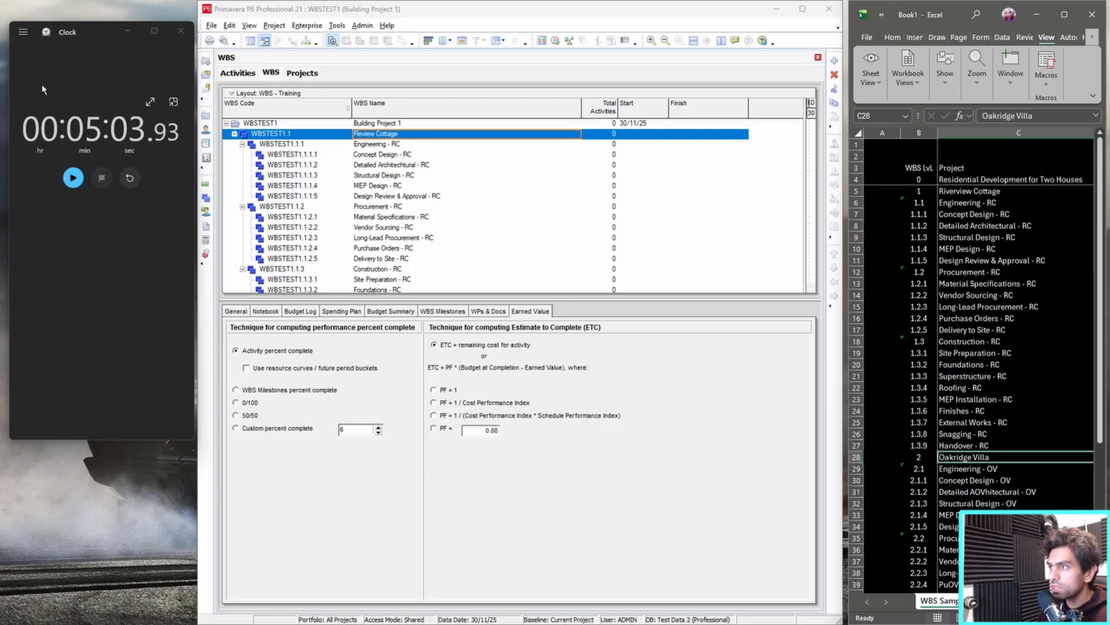
scroll(307, 171, down, 3)
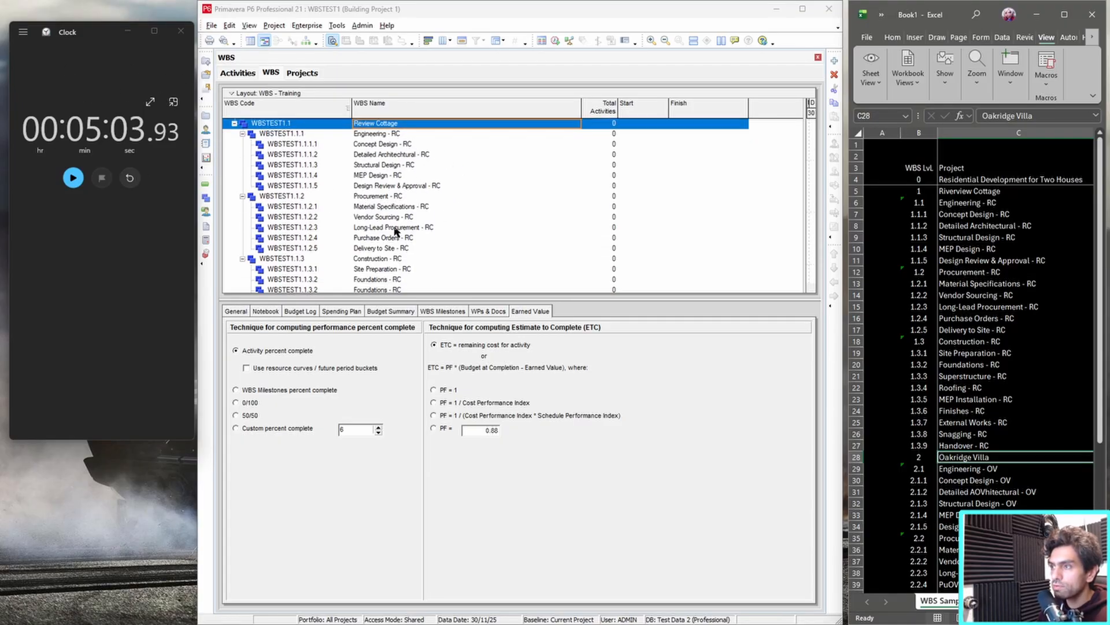
scroll(310, 202, up, 3)
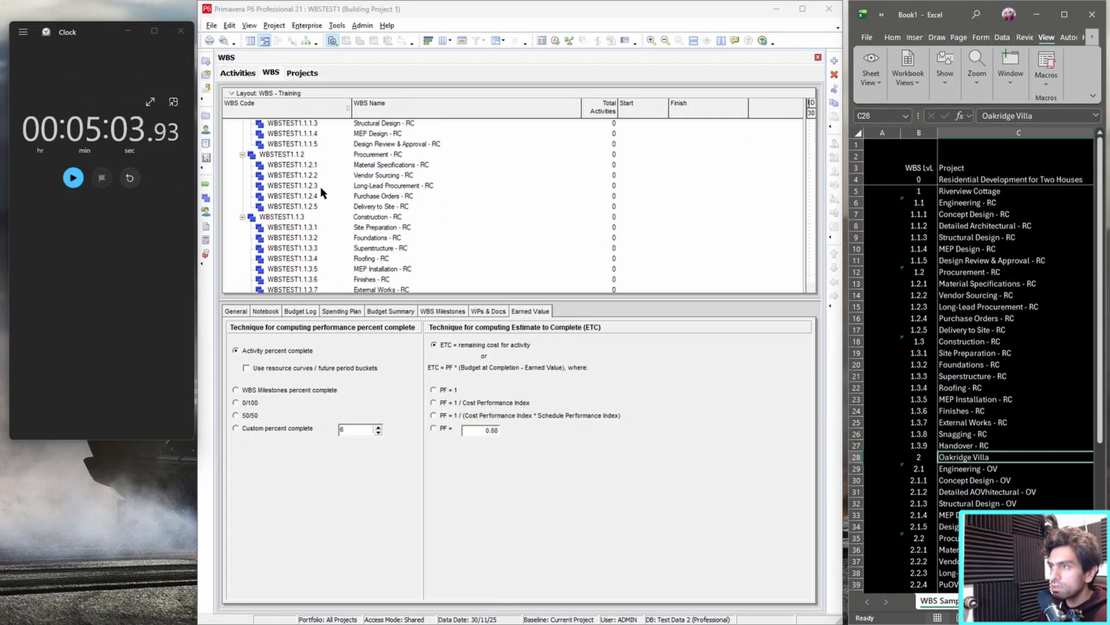
scroll(318, 168, down, 3)
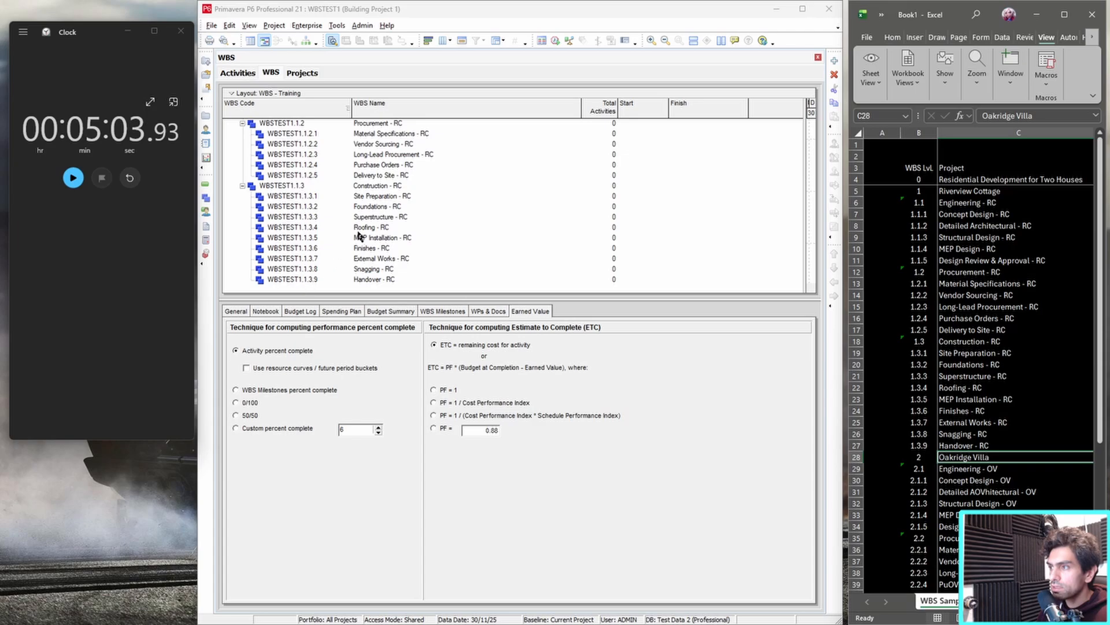
scroll(405, 240, up, 3)
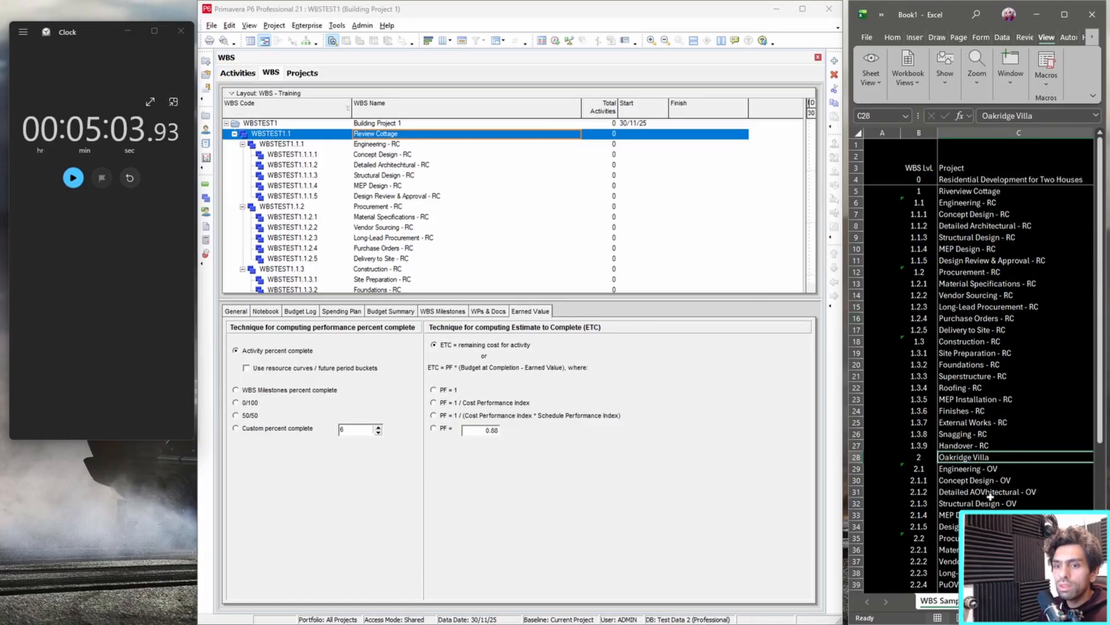
scroll(914, 466, down, 1)
scroll(914, 466, up, 1)
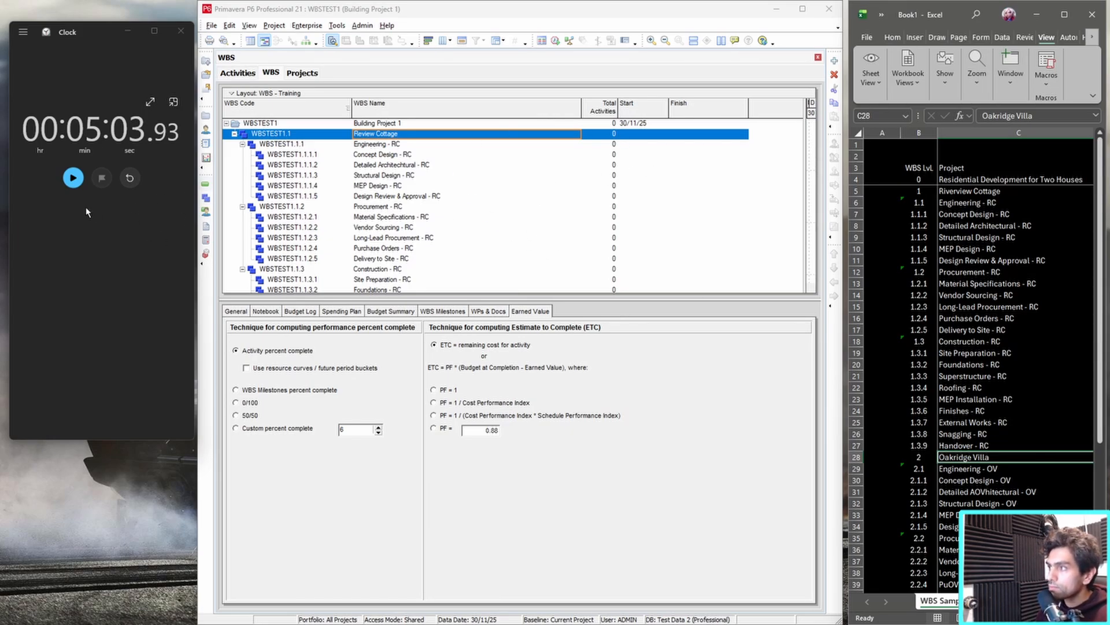
click(139, 441)
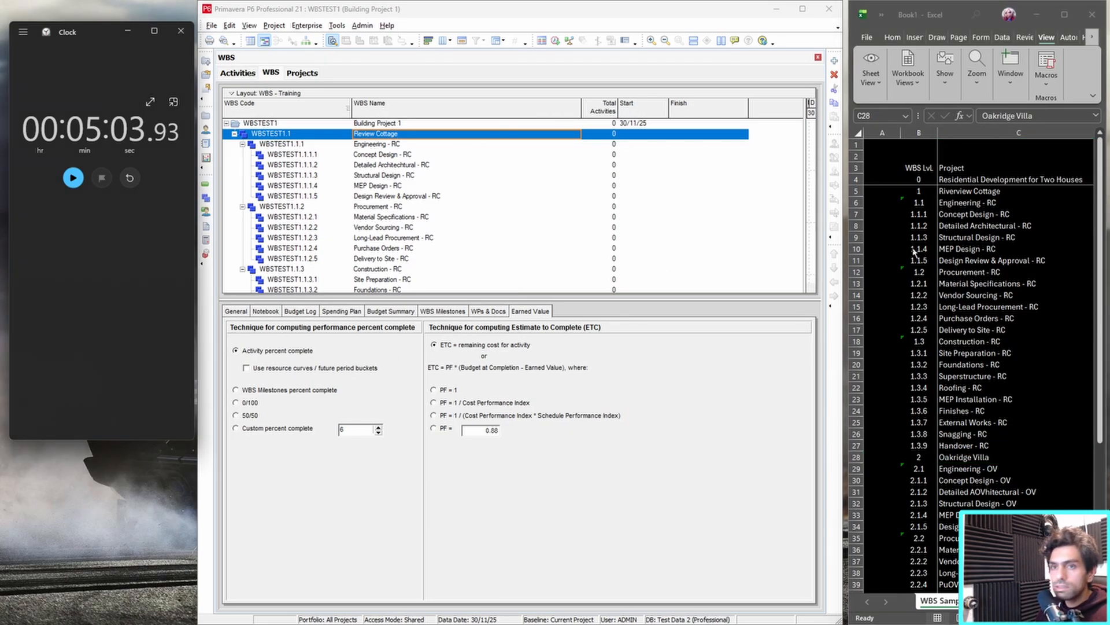
Enter "Method 1" in cell B1 and "10 minutes for around 48 WBSs" in cell C1 of the spreadsheet.
click(933, 148)
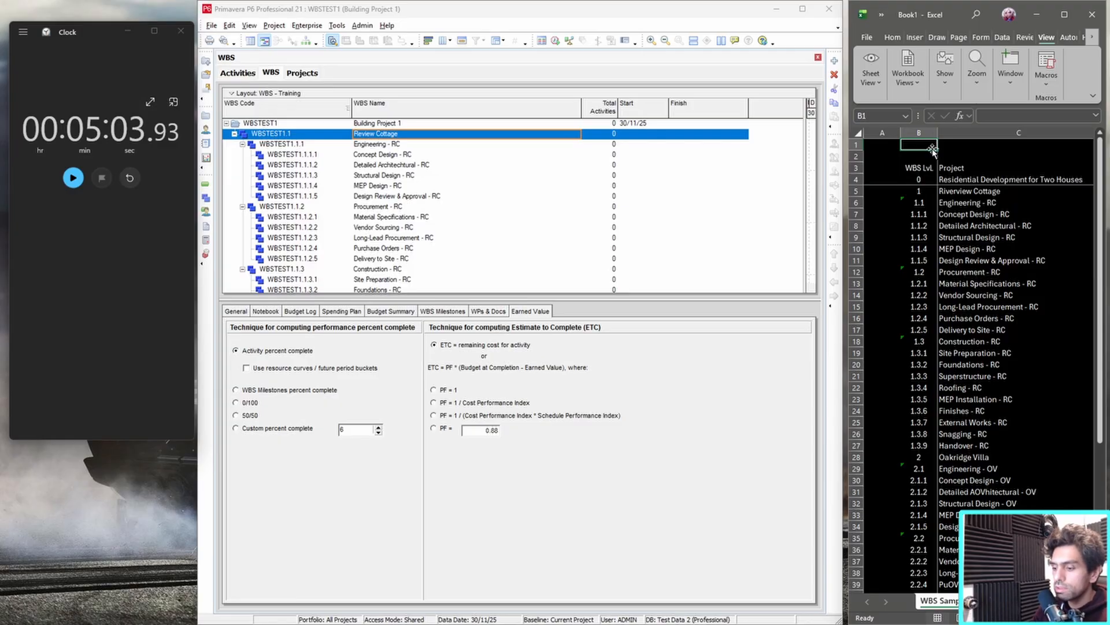
text(Method 1)
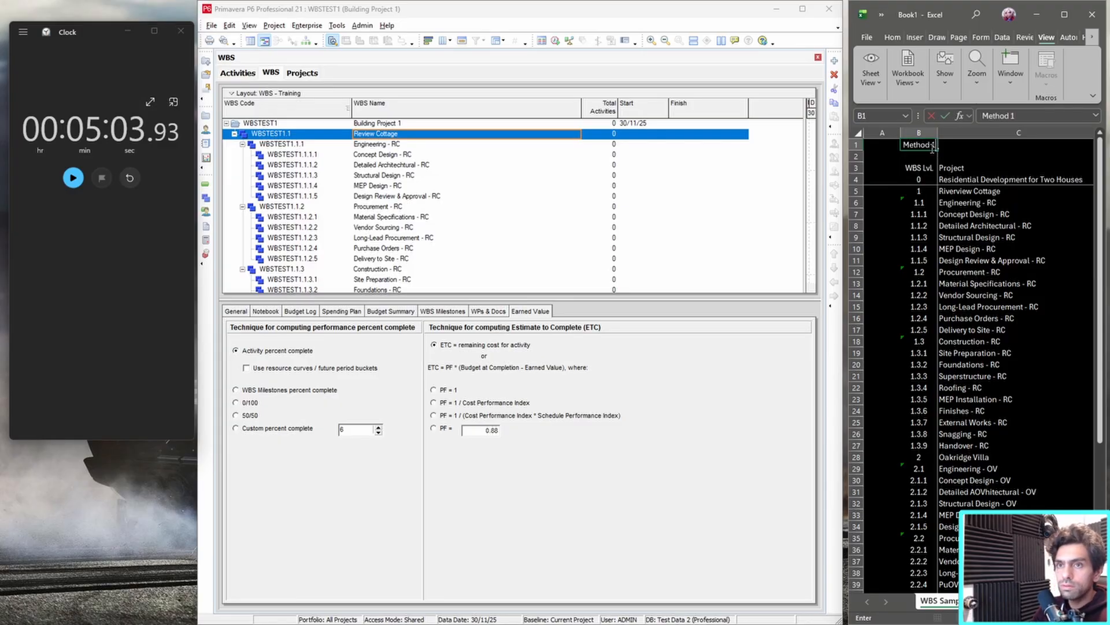
key(Tab)
text(5)
text(0 mi)
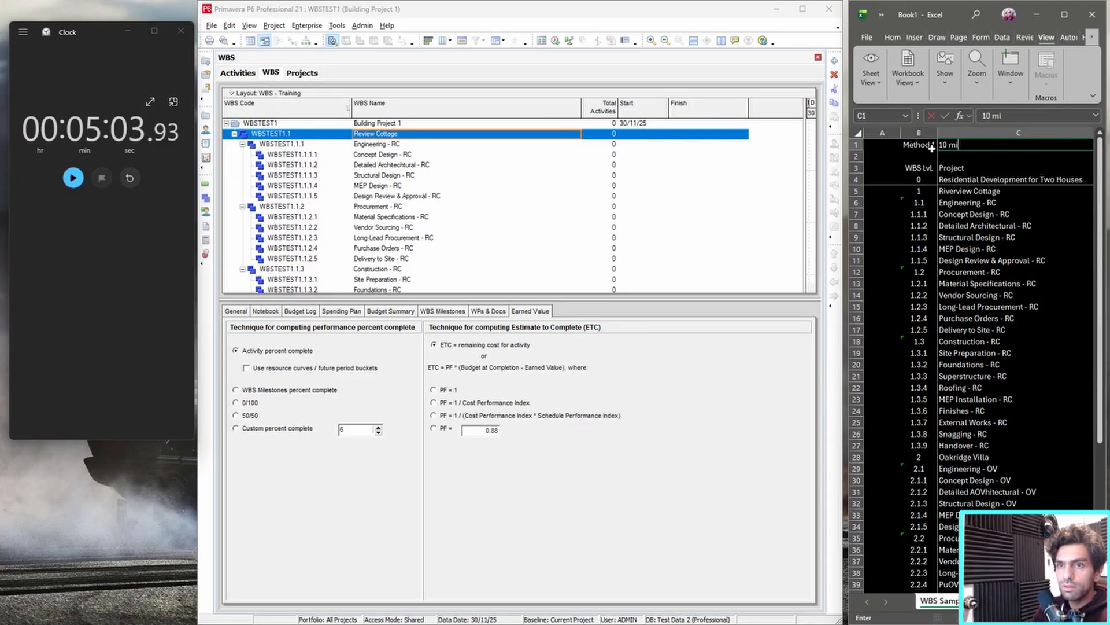
text(nutes for around)
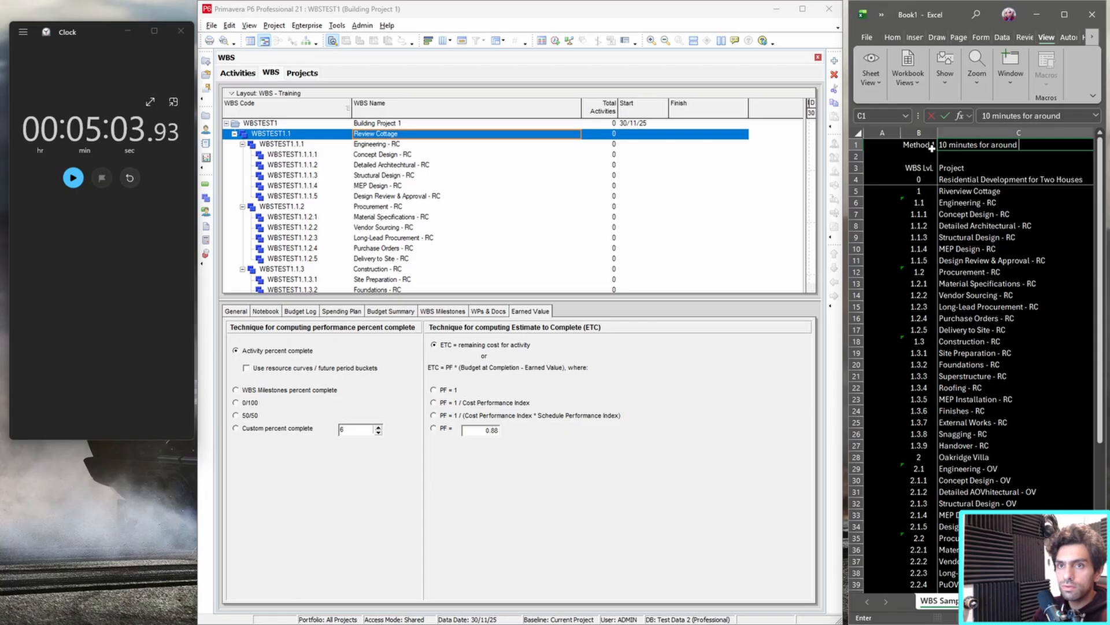
text( 48 WBSs)
key(Return)
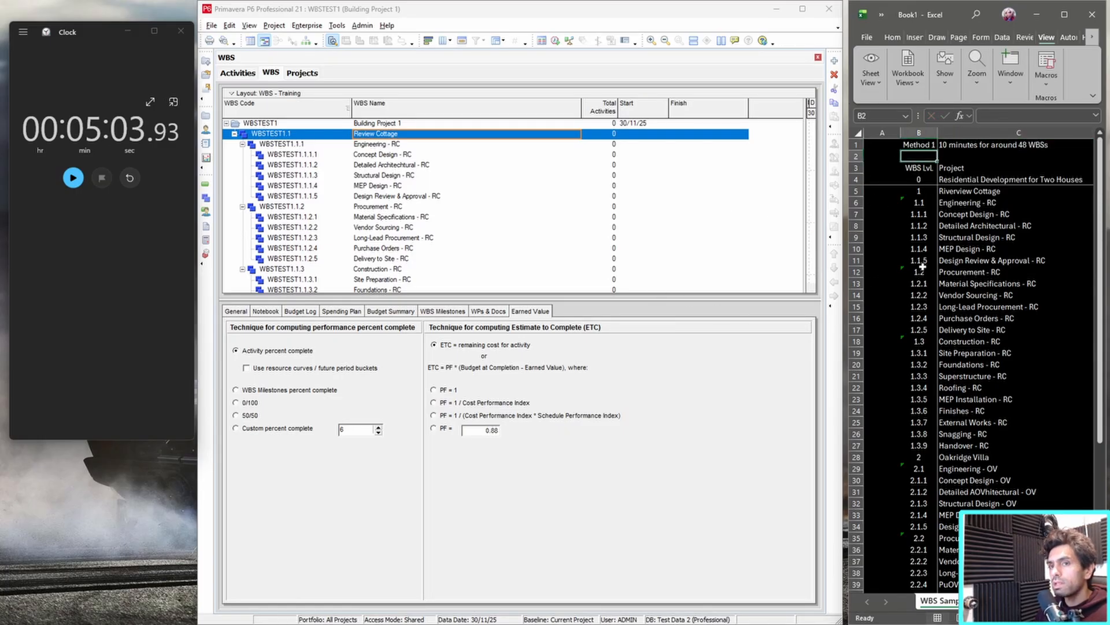
Close Building Project 1 in Primavera P6 and confirm the closing.
click(306, 165)
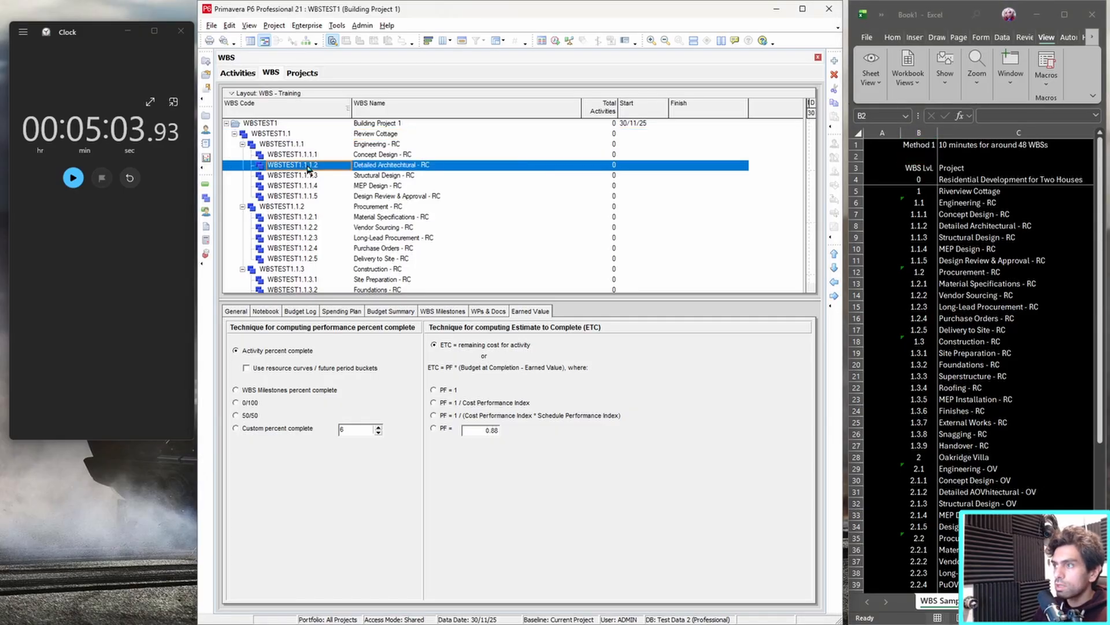
key(ctrl+w)
click(535, 341)
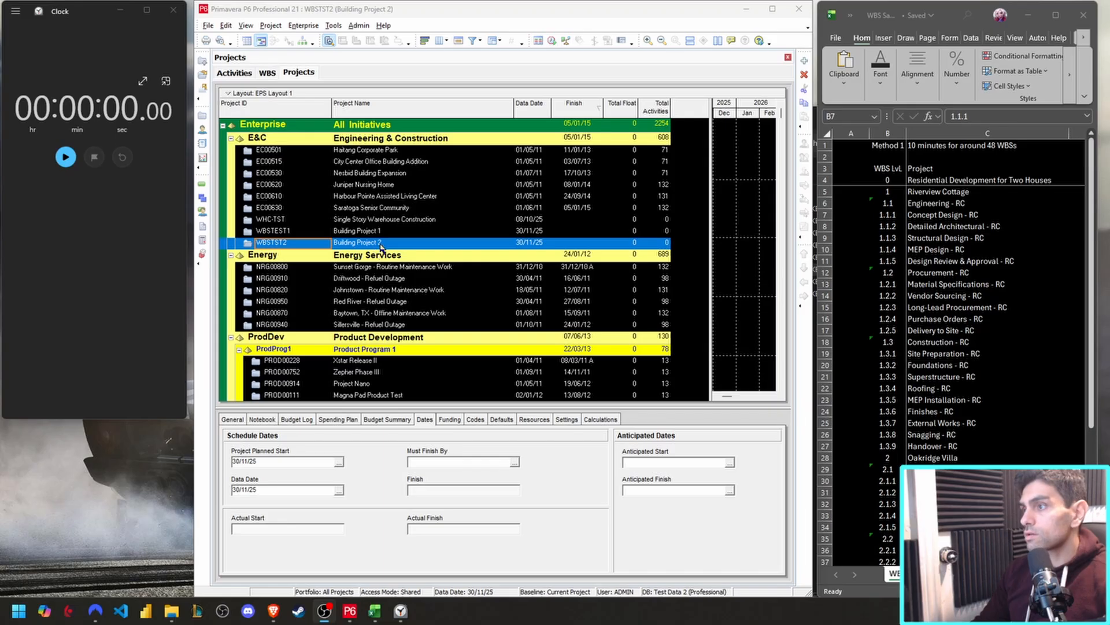
Open Building Project 2 in its WBS view and start the stopwatch.
right_click(381, 245)
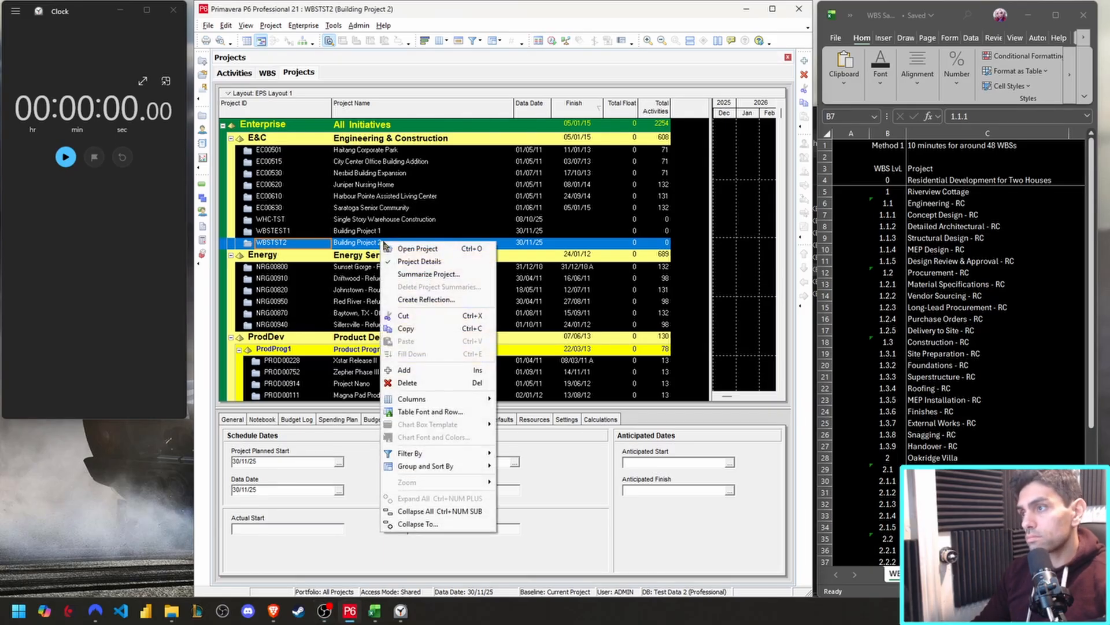
click(417, 249)
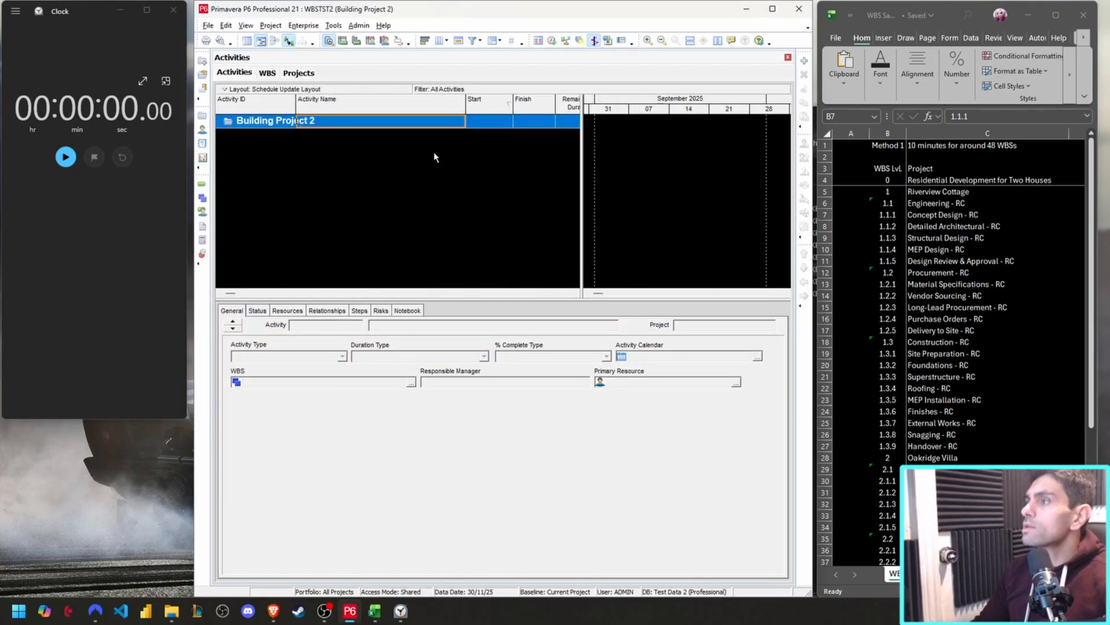
click(201, 198)
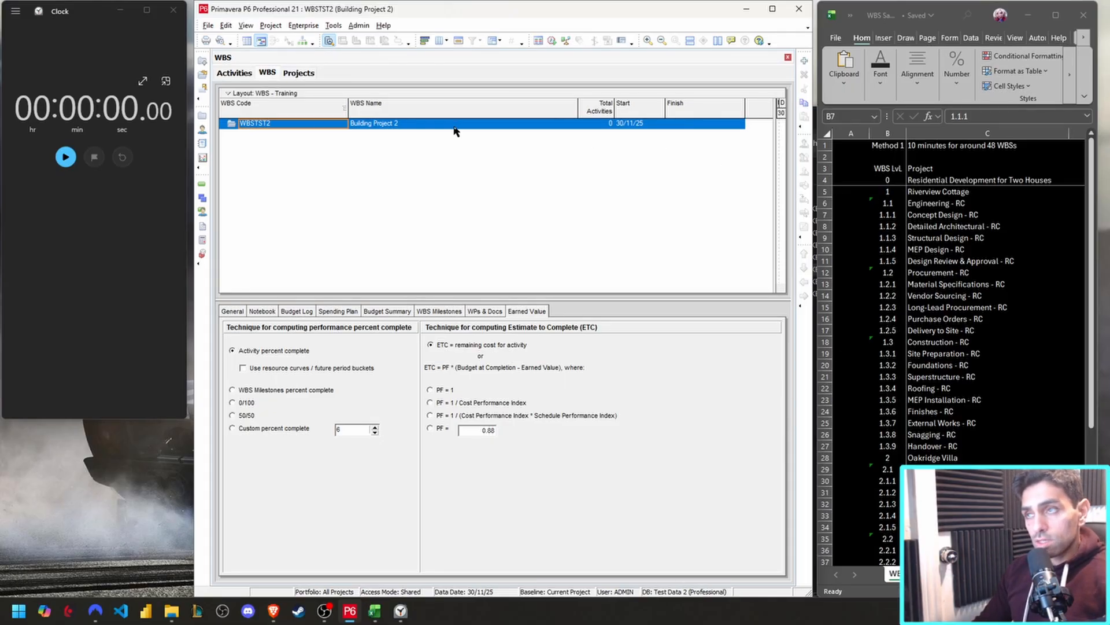
click(64, 159)
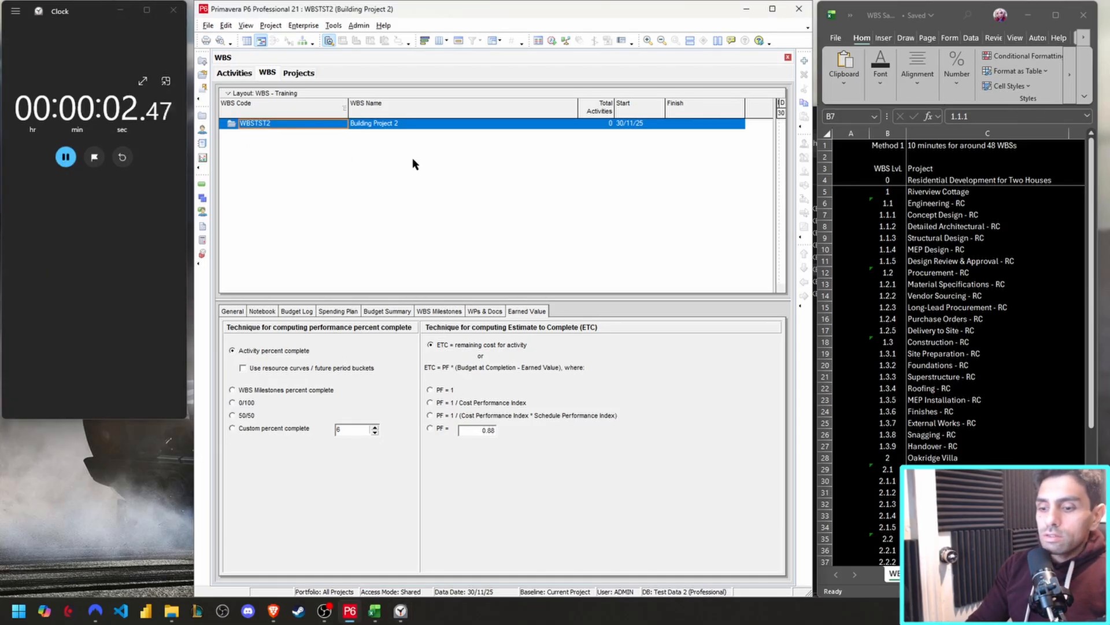
Add a child WBS element under Building Project 2 and name it with "Riverview Cottage" copied from the spreadsheet.
key(Insert)
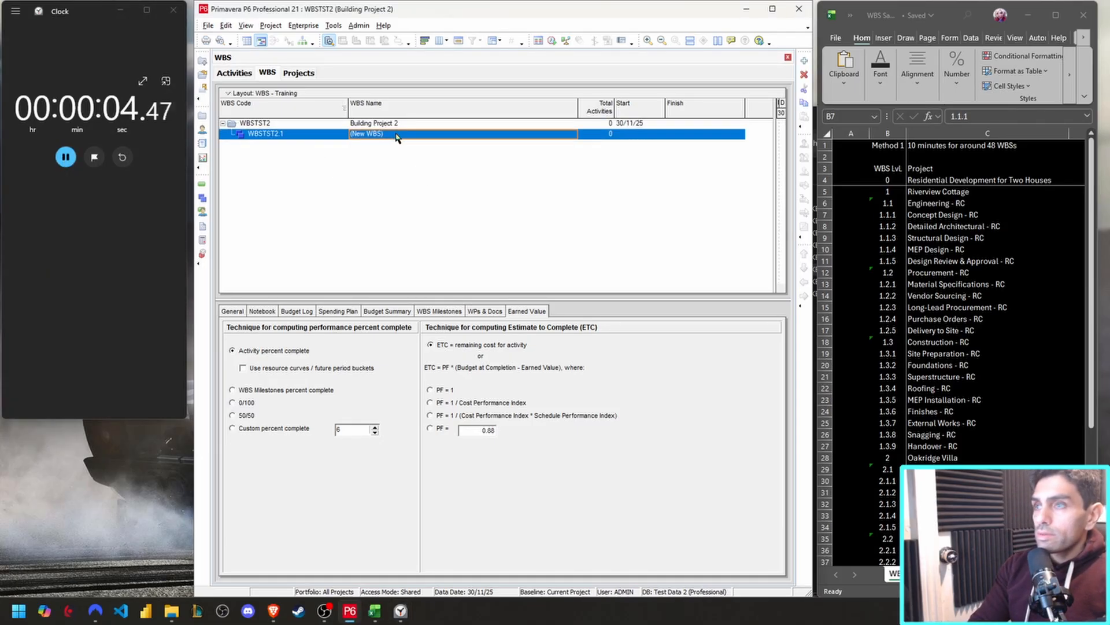
click(954, 202)
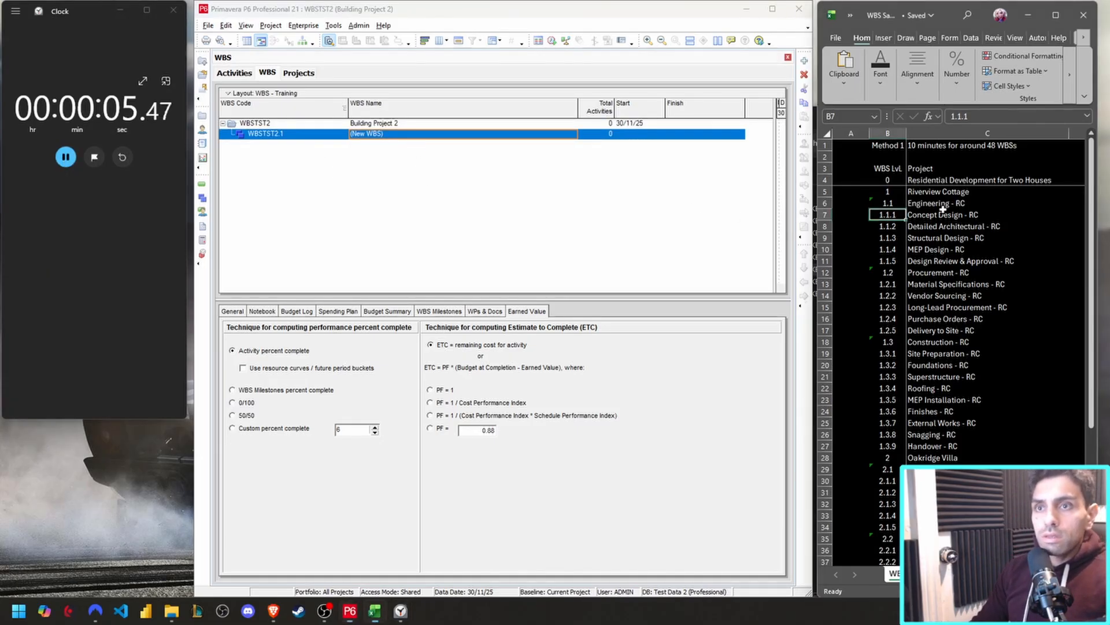
double_click(980, 191)
drag(980, 192, 810, 168)
key(ctrl+c)
click(373, 136)
click(390, 136)
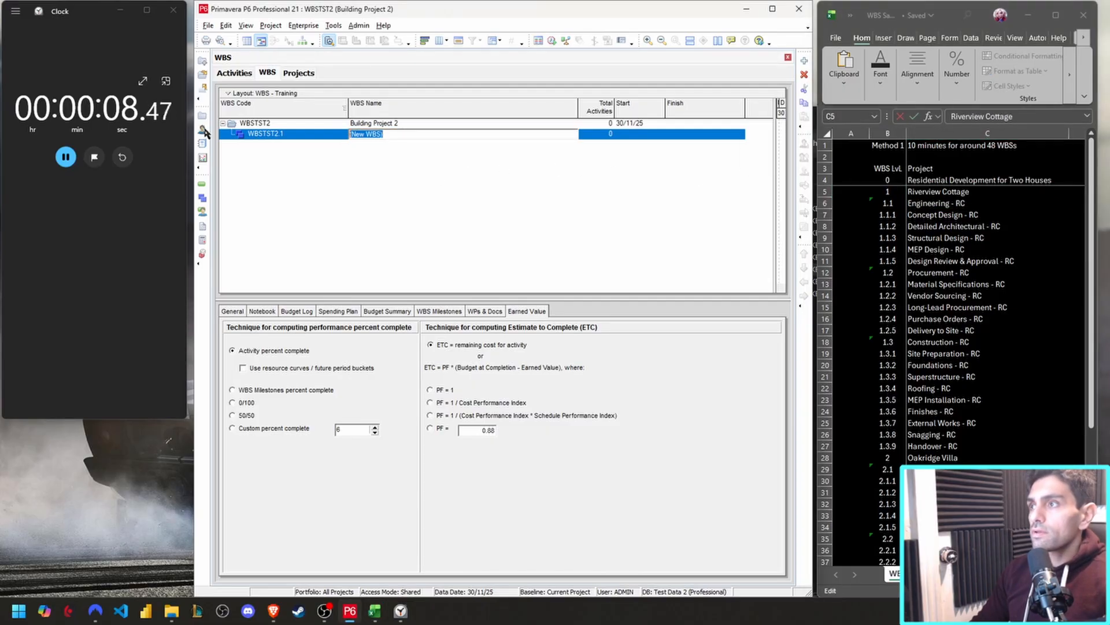
key(ctrl+v)
click(599, 241)
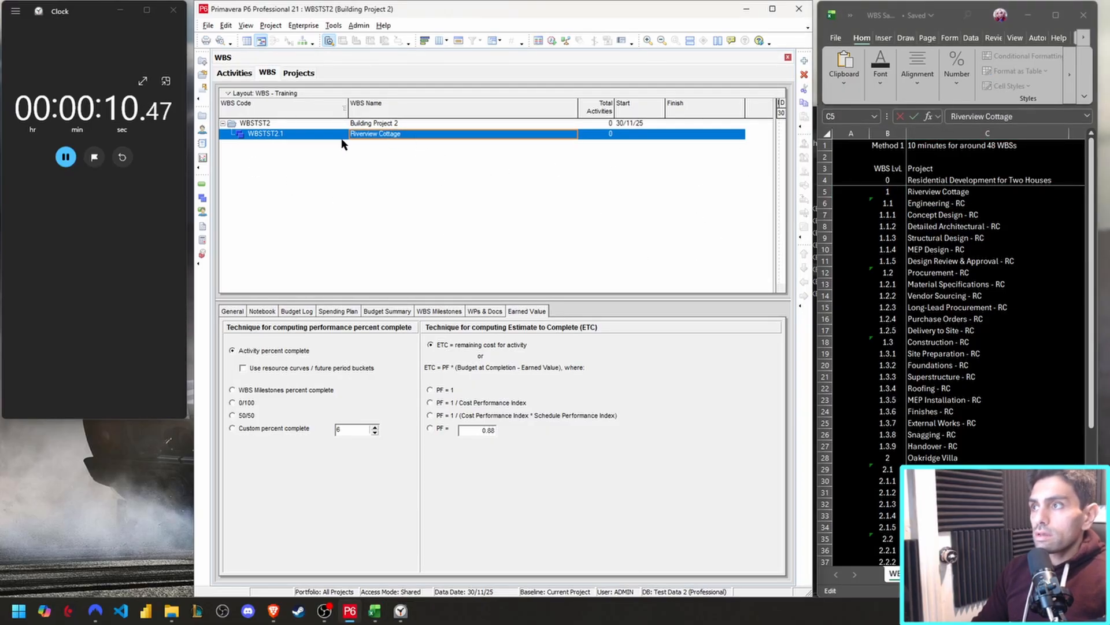
Add three child WBS elements under Riverview Cottage.
click(309, 138)
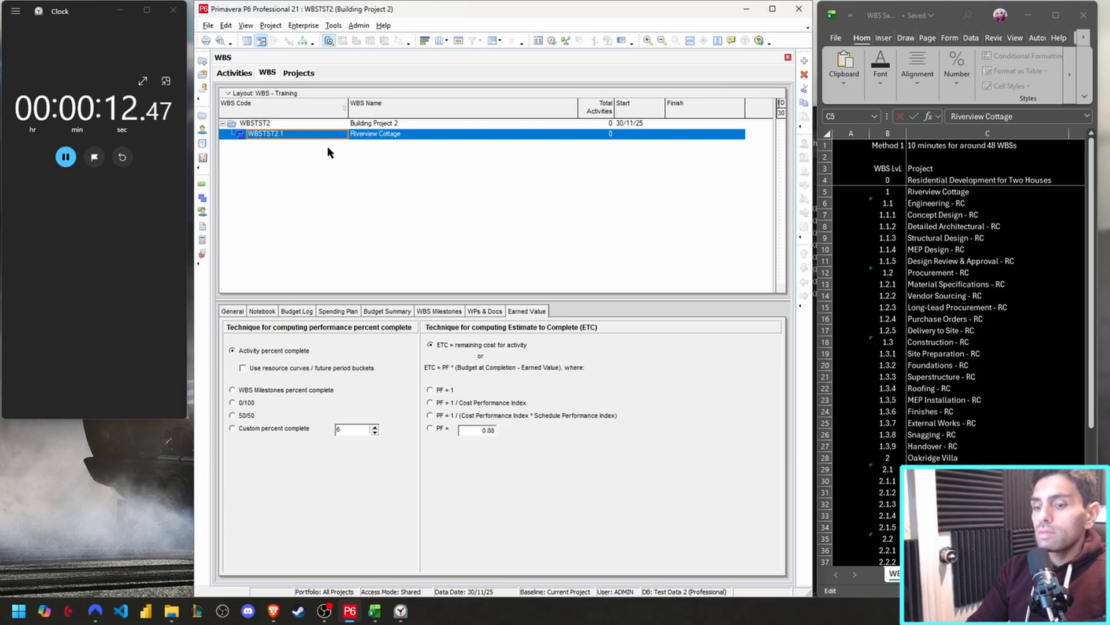
key(Insert)
key(Up)
key(Insert)
key(Up)
key(Up)
key(Insert)
key(Up)
key(Up)
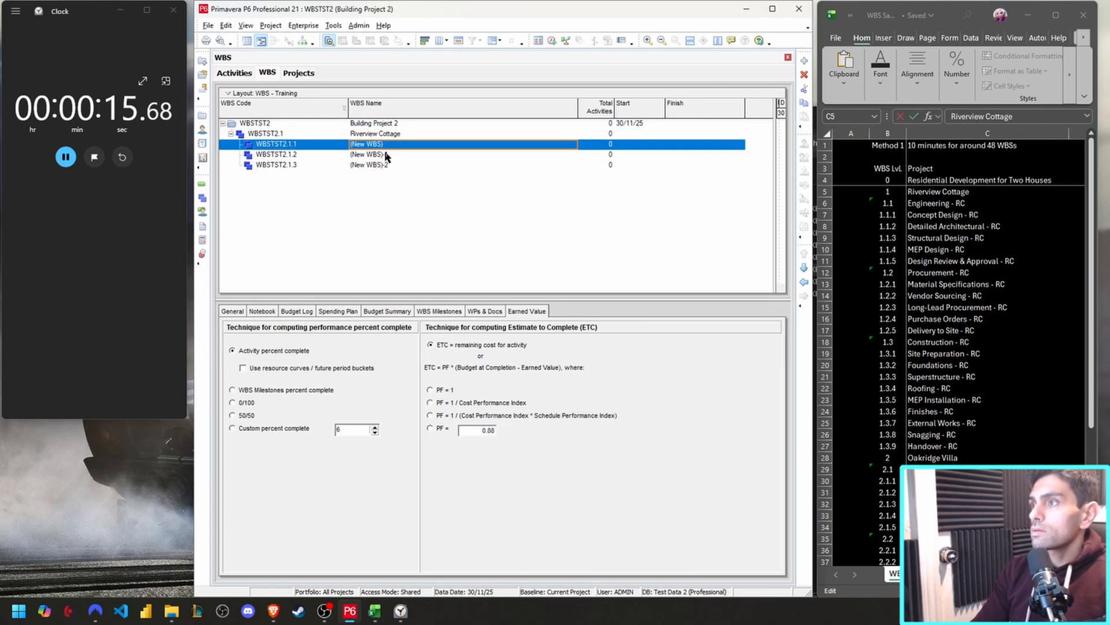
Name the first WBS element under Riverview Cottage "Engineering - RC", copied from the spreadsheet.
click(973, 205)
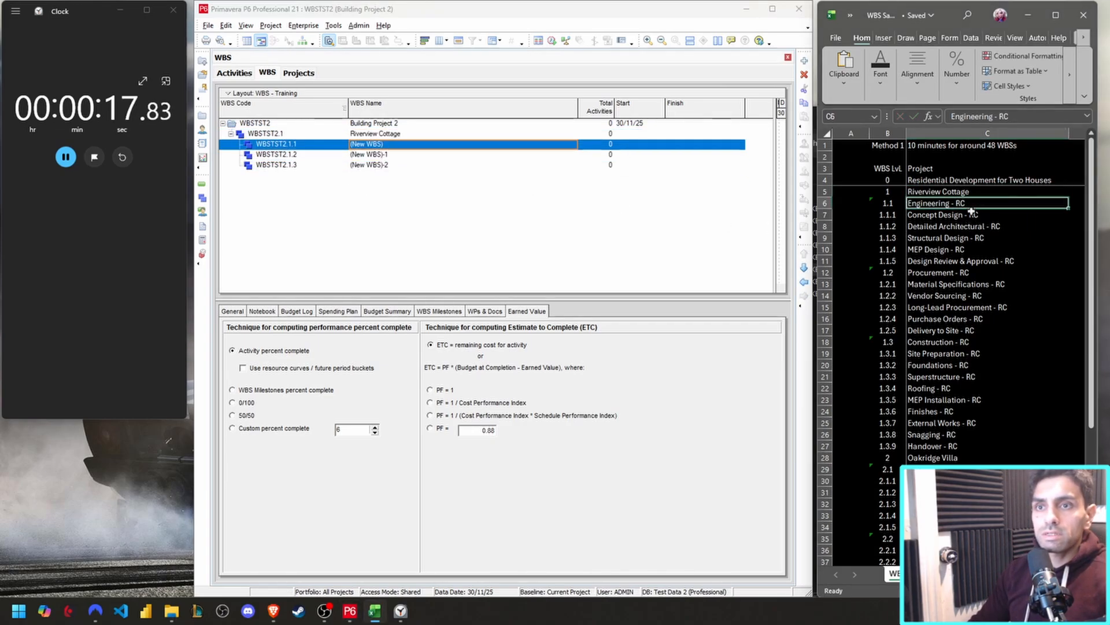
key(ctrl+c)
click(497, 214)
key(F2)
key(ctrl+v)
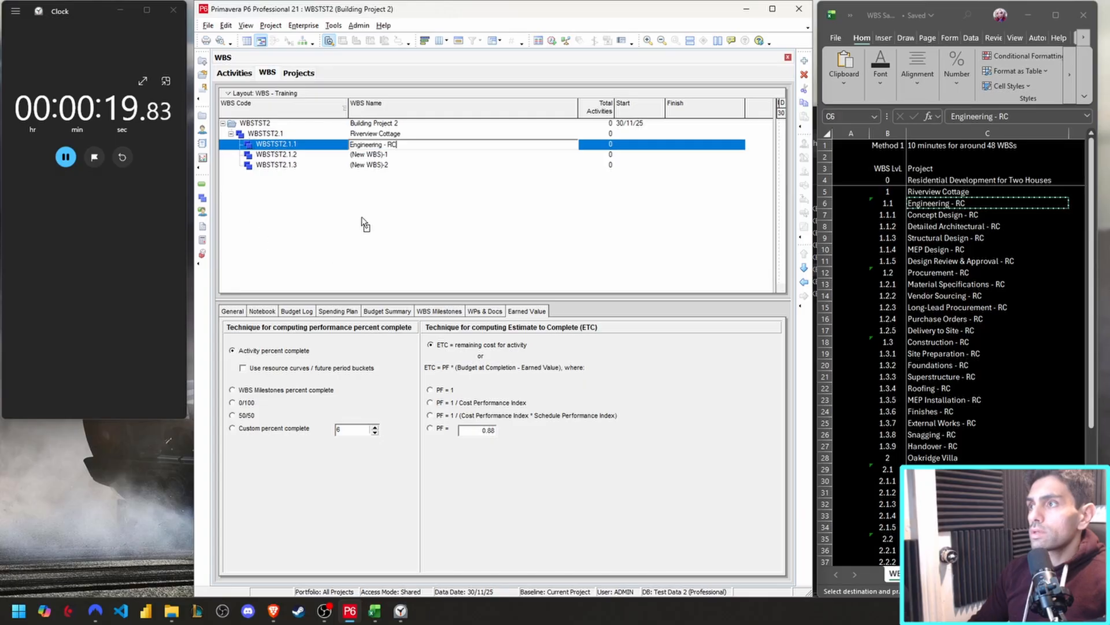
key(Return)
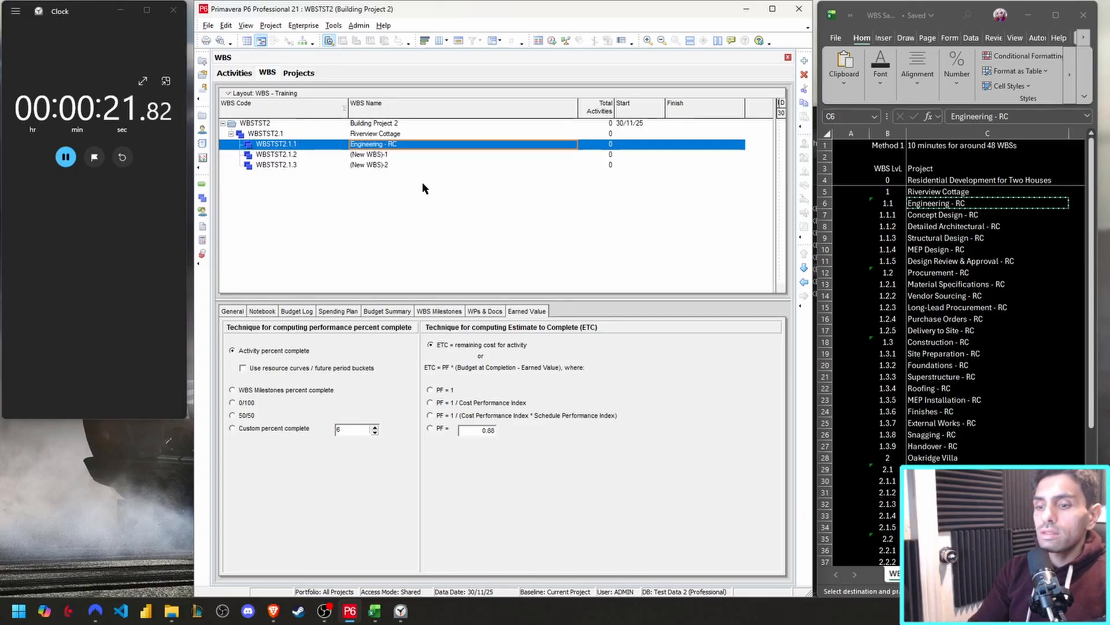
Add five child WBS elements under Engineering - RC.
key(Insert)
key(Up)
key(Insert)
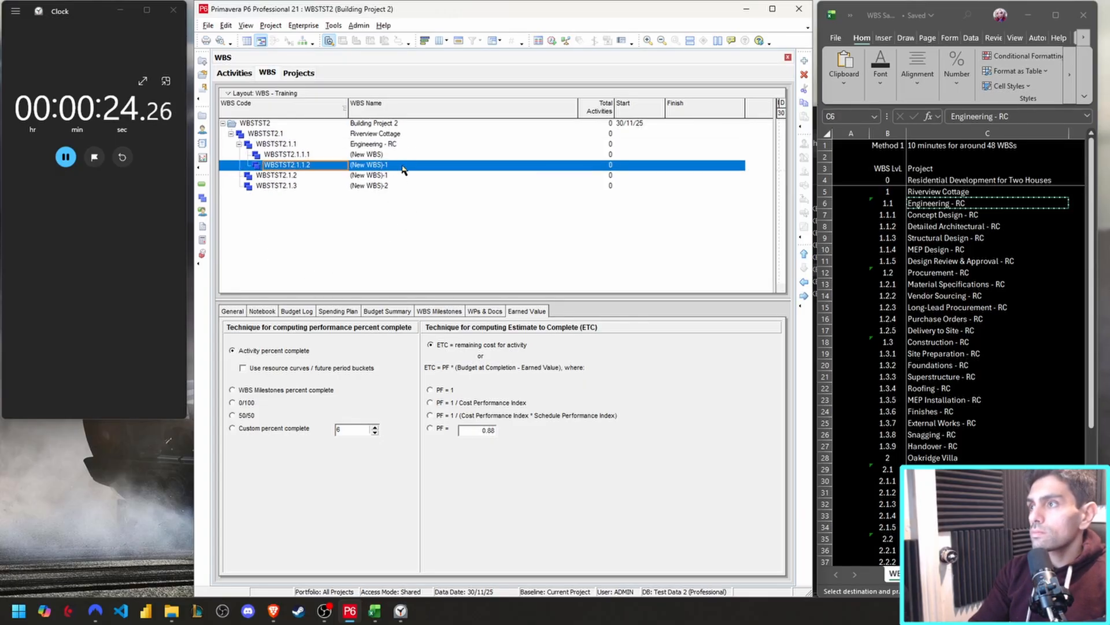
click(409, 142)
key(Insert)
click(410, 142)
key(Insert)
click(410, 142)
key(Insert)
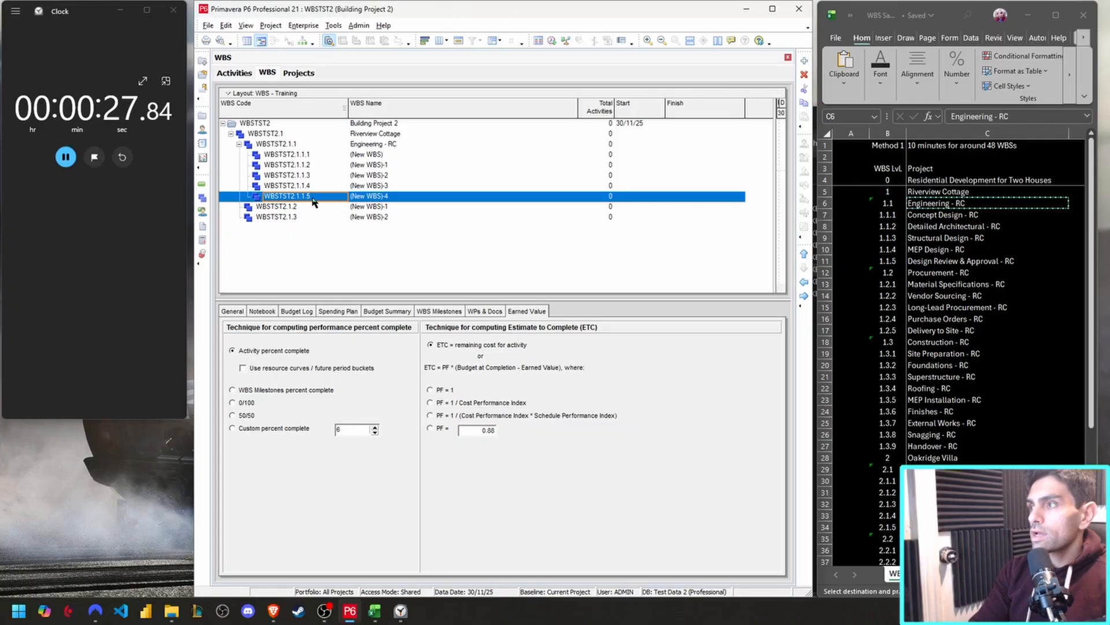
Name the first WBS element under Engineering - RC "Concept Design - RC", copied from the spreadsheet.
click(379, 154)
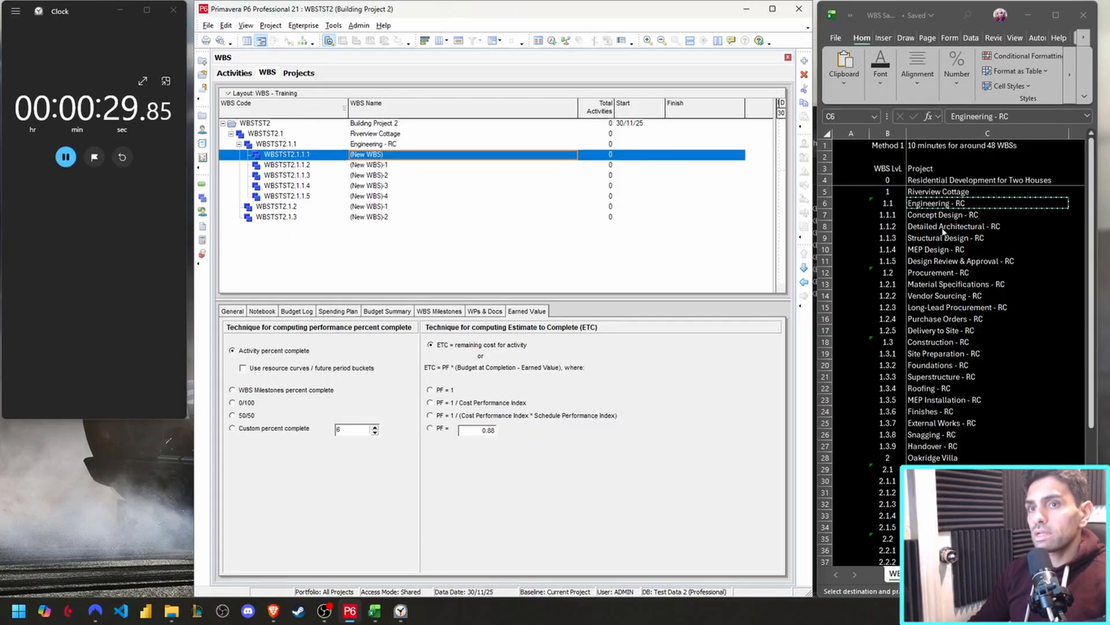
click(972, 215)
key(ctrl+c)
click(387, 154)
key(ctrl+v)
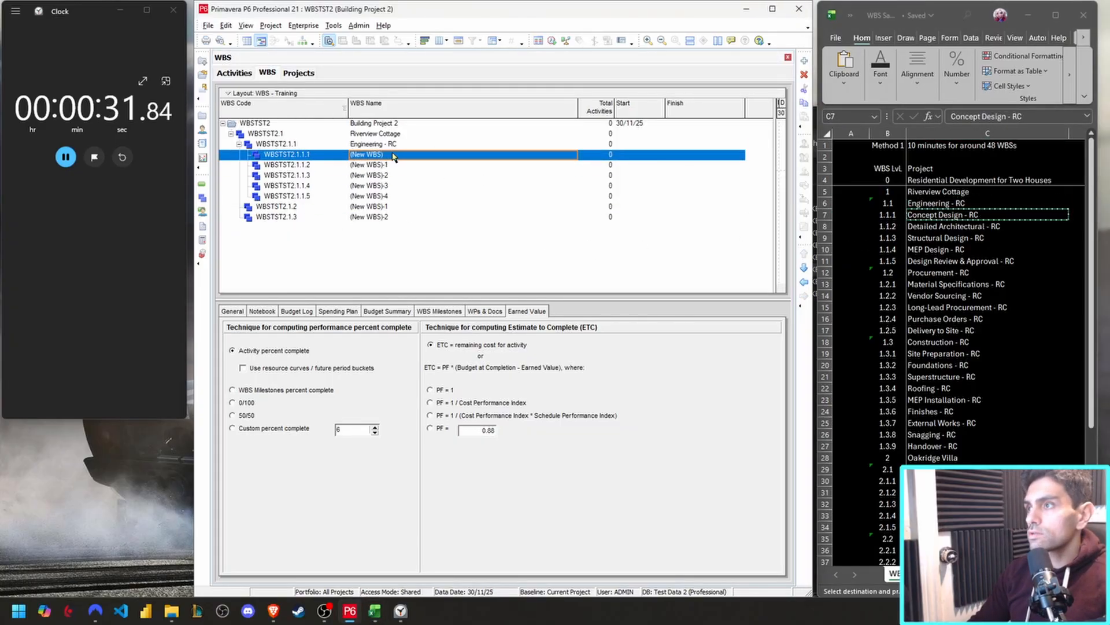
key(Return)
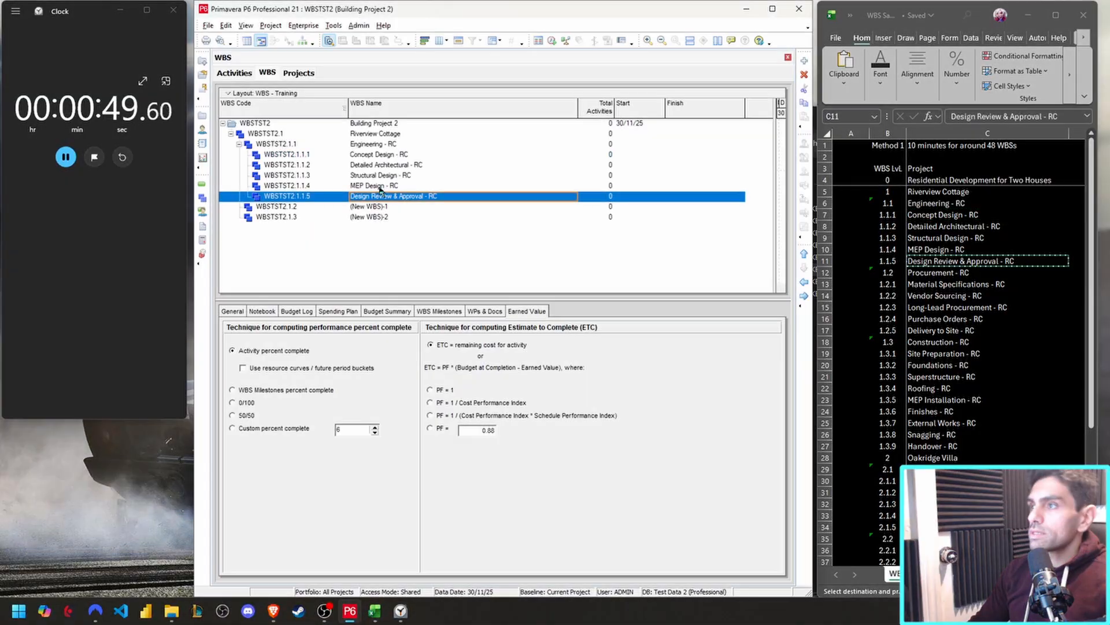
Copy the five WBS elements under Engineering - RC and paste them under the second unnamed element, WBSTST2.1.2.
shift+click(376, 154)
key(ctrl+c)
click(376, 207)
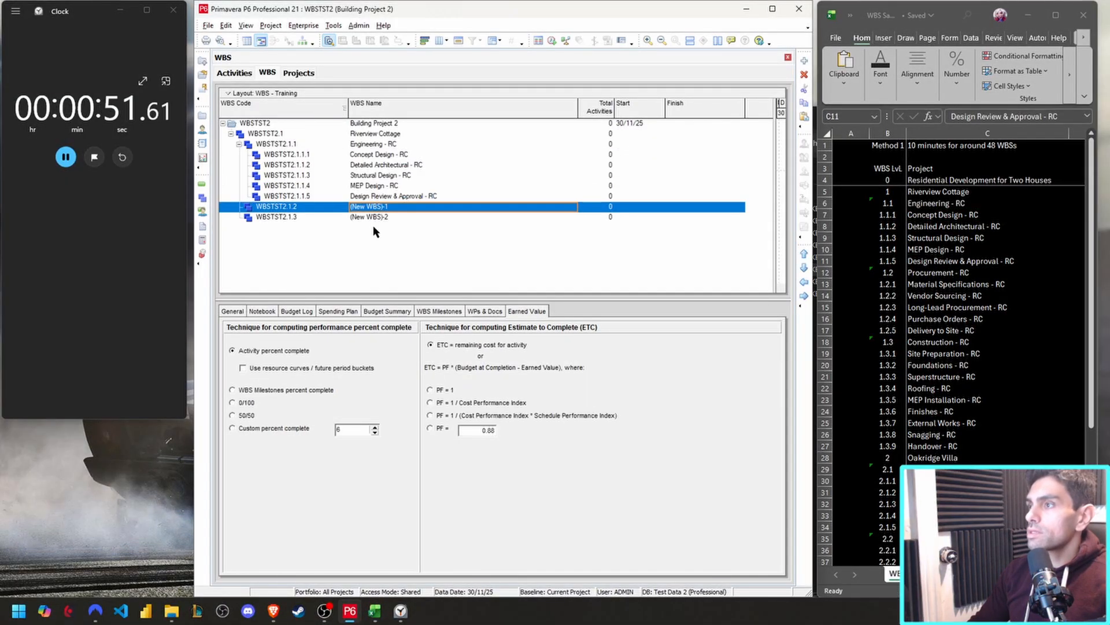
key(ctrl+v)
click(645, 251)
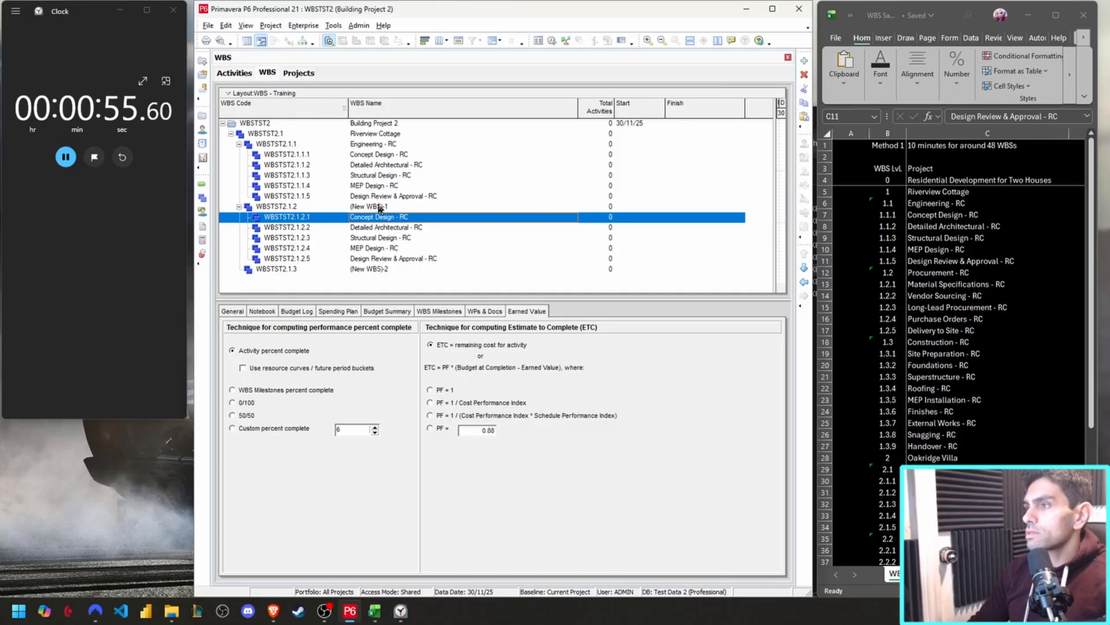
Name WBS element WBSTST2.1.2 "Procurement - RC", copied from the spreadsheet.
click(307, 207)
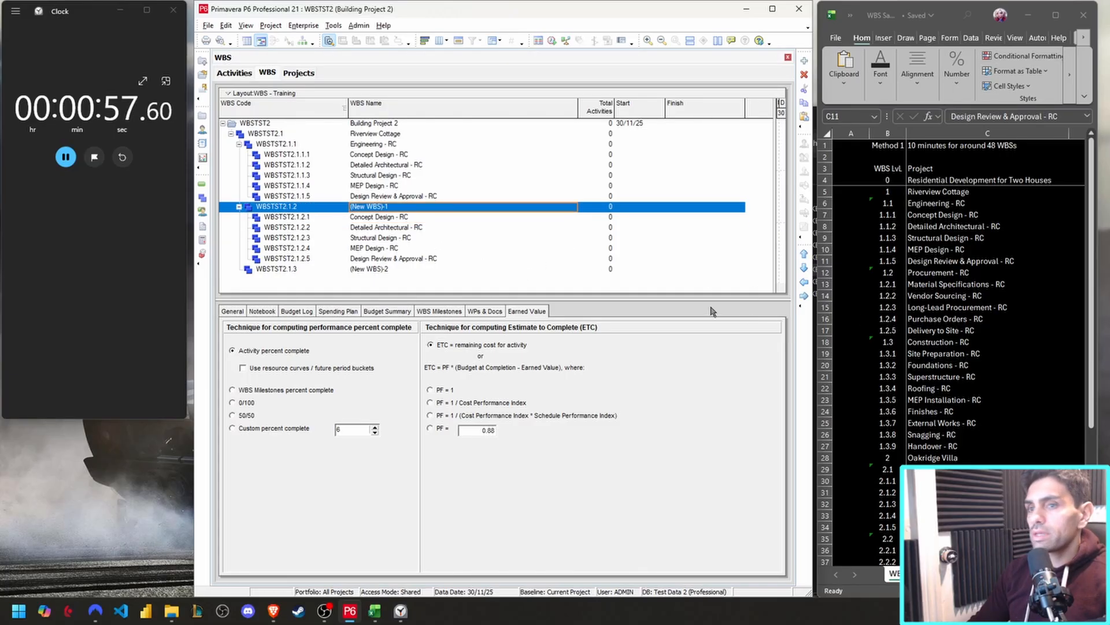
click(978, 276)
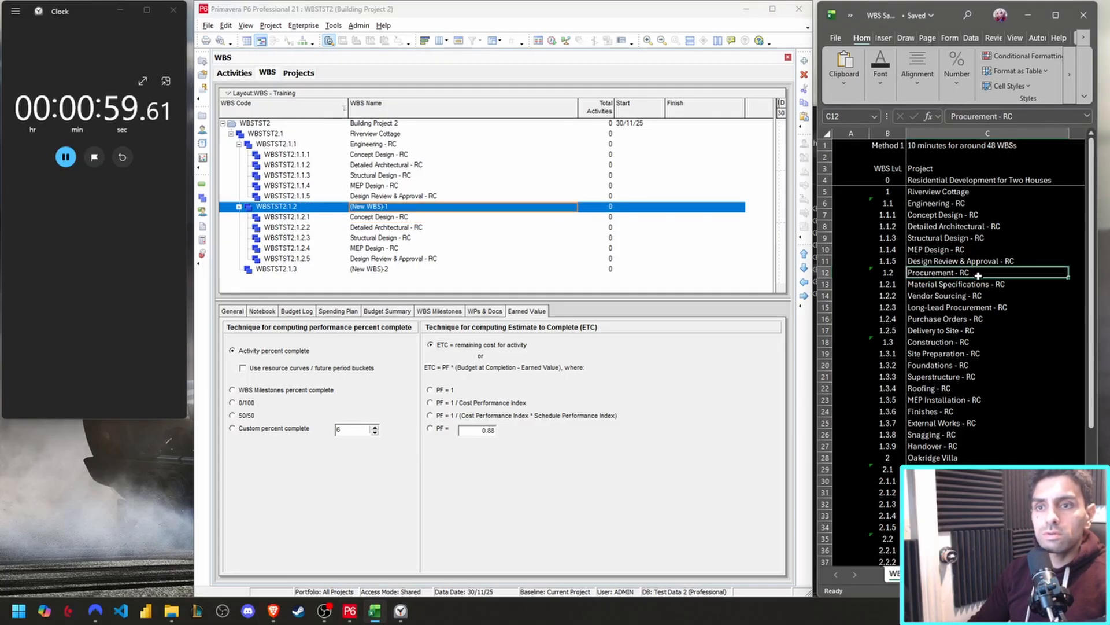
key(ctrl+c)
click(462, 206)
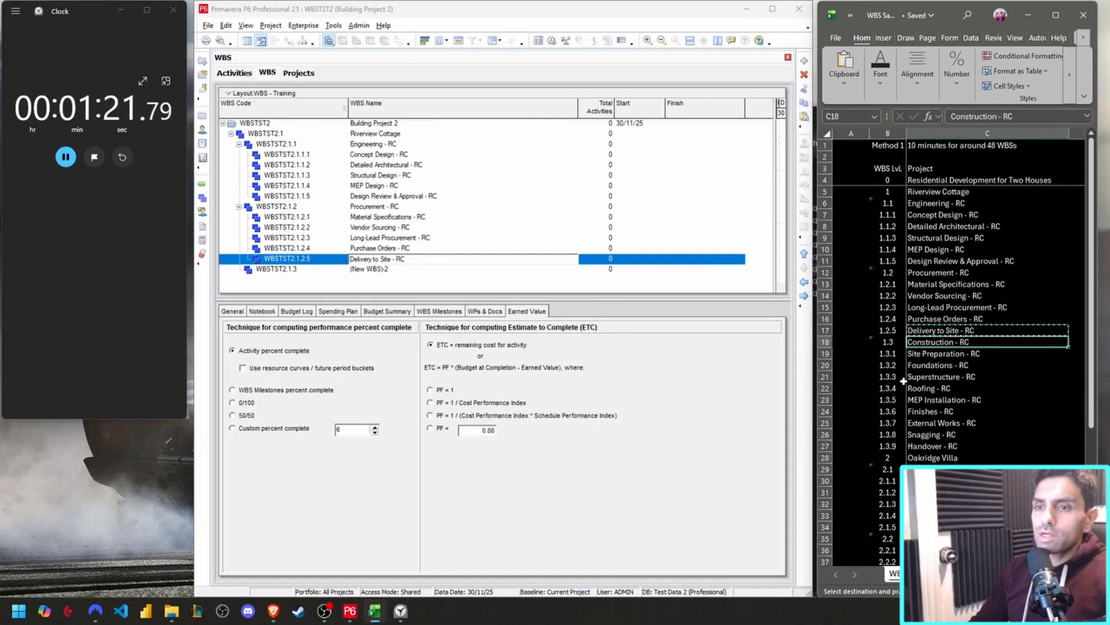
Name WBS element WBSTST2.1.3 "Construction - RC", copied from the spreadsheet.
key(Down)
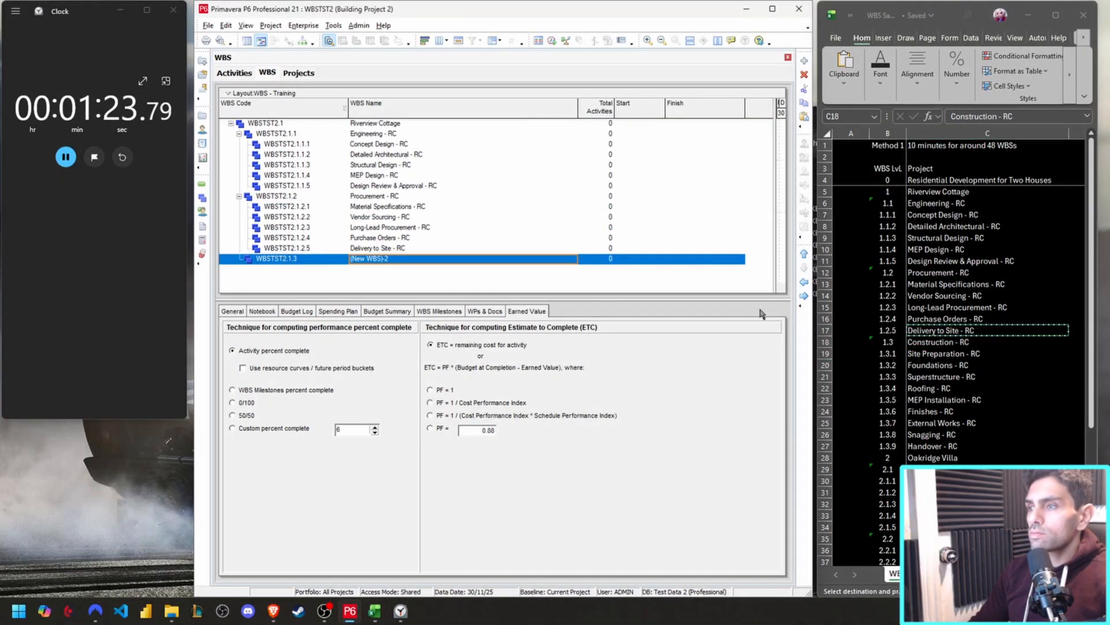
click(370, 261)
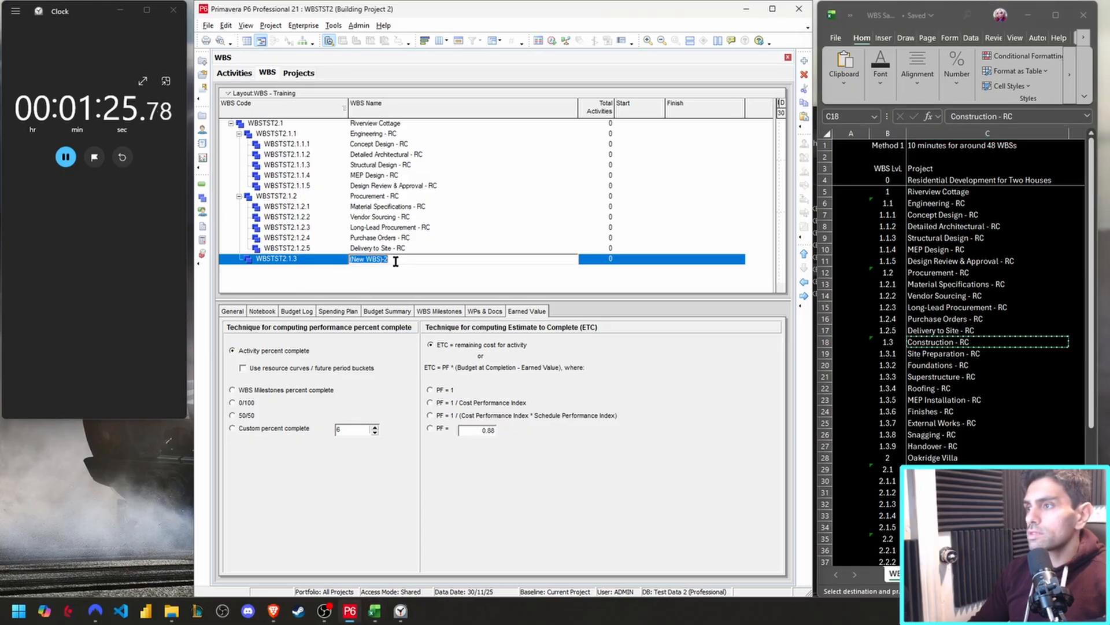
key(ctrl+v)
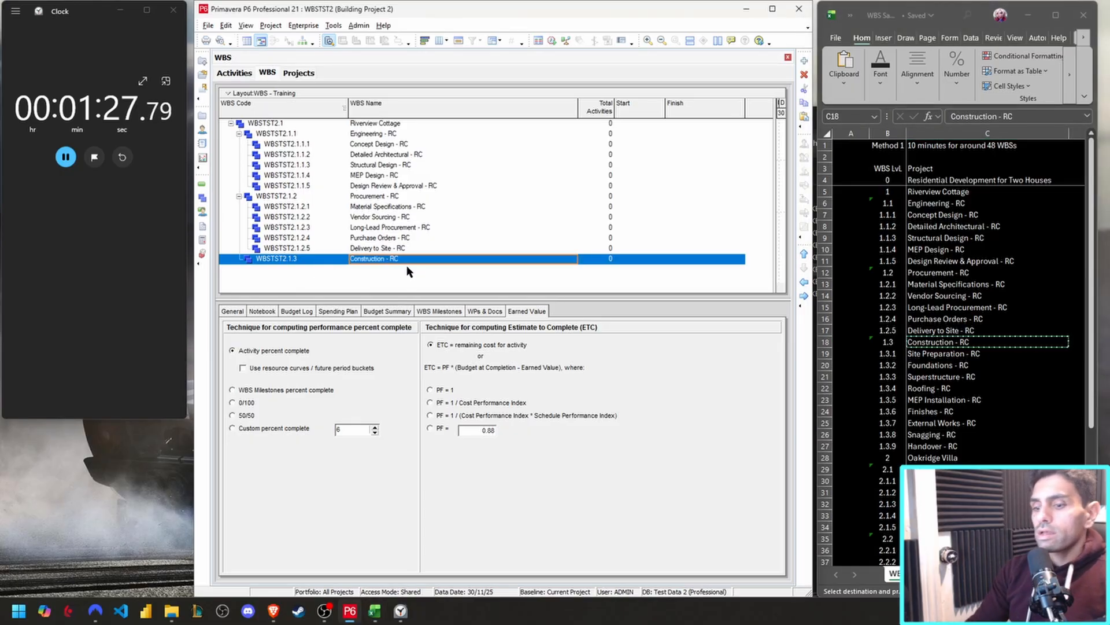
Add nine child WBS elements under Construction - RC.
key(Insert)
key(Insert)
key(Insert)
key(Insert)
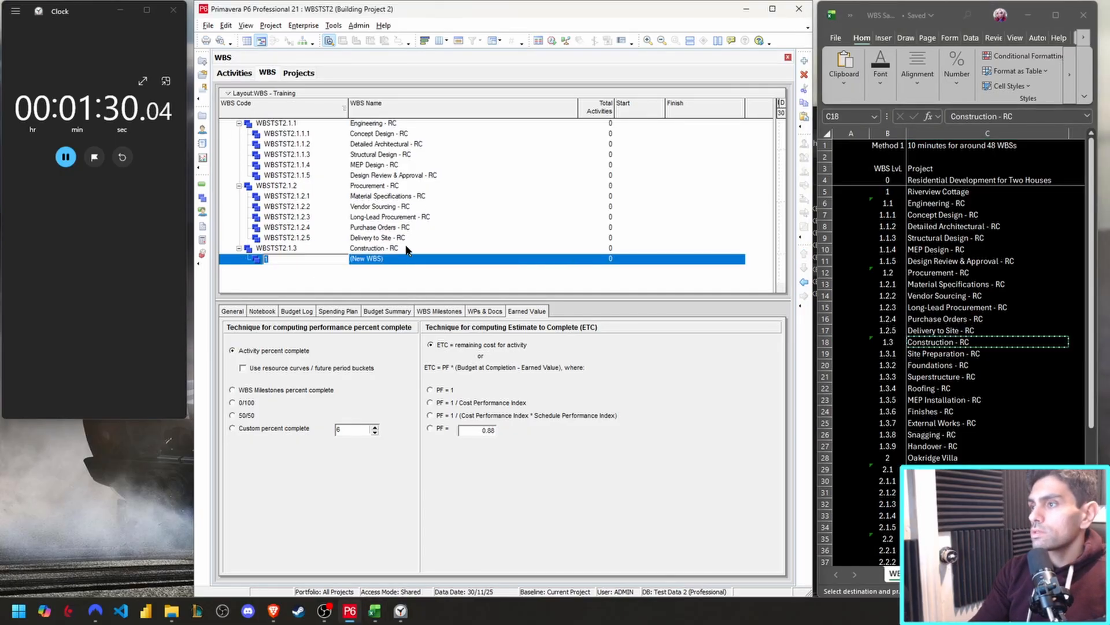
key(Insert)
key(Insert)
key(Insert)
key(Insert)
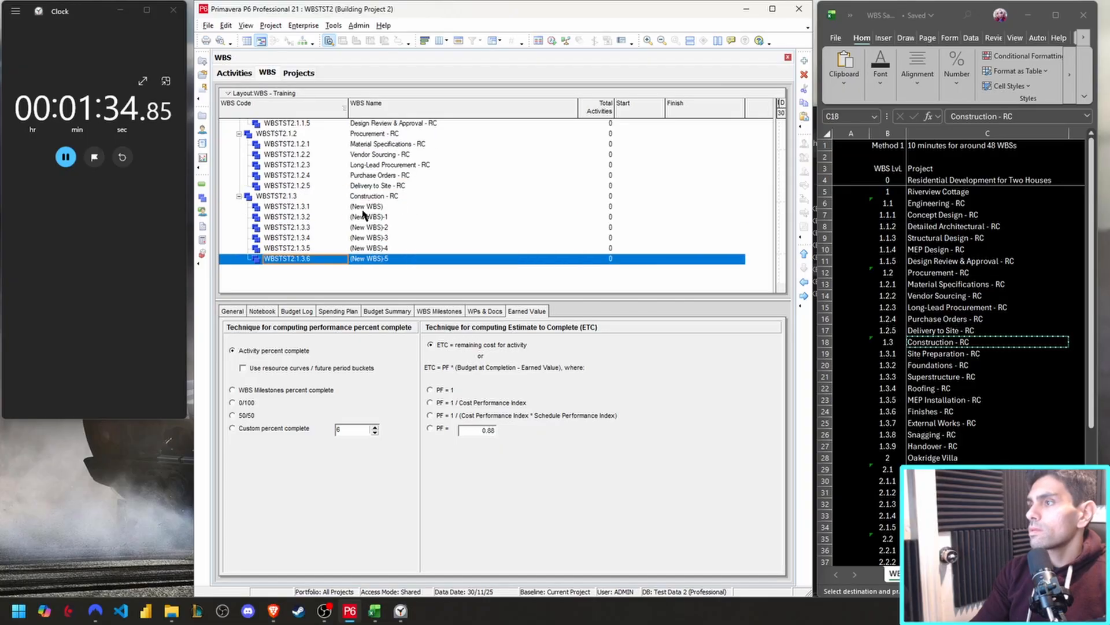
key(Insert)
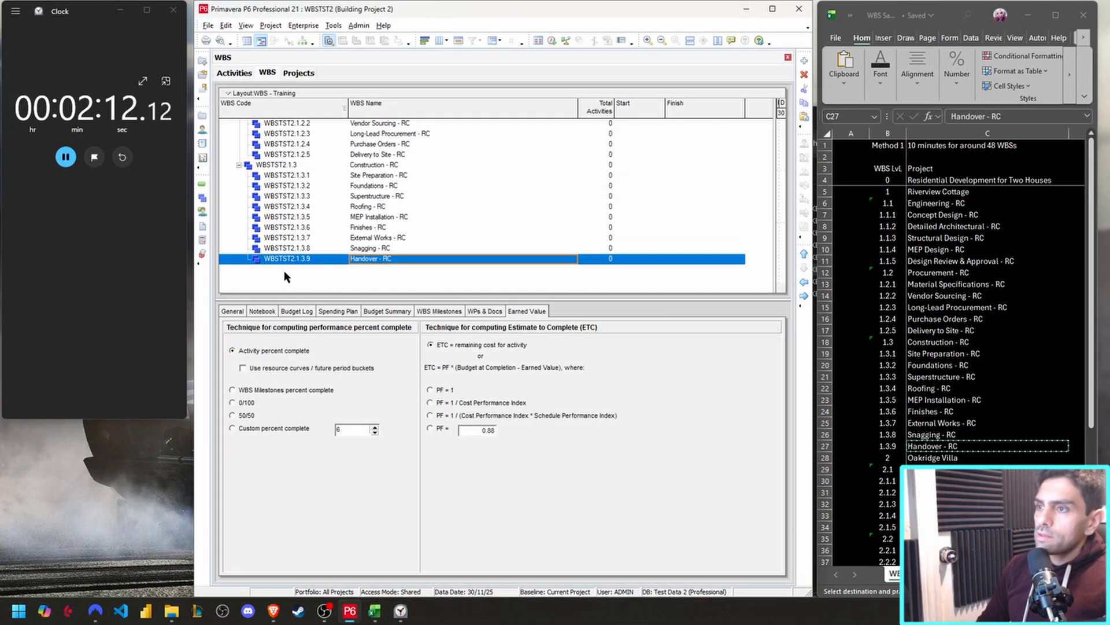
Review the Riverview Cottage WBS and pause the stopwatch.
scroll(420, 269, up, 3)
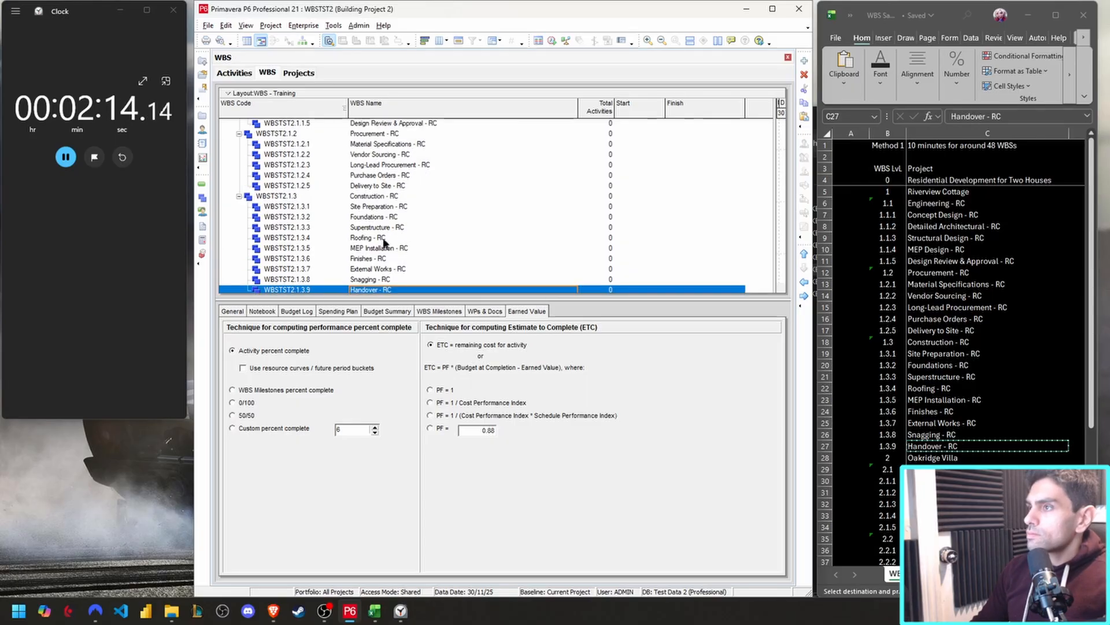
scroll(367, 245, down, 1)
click(65, 157)
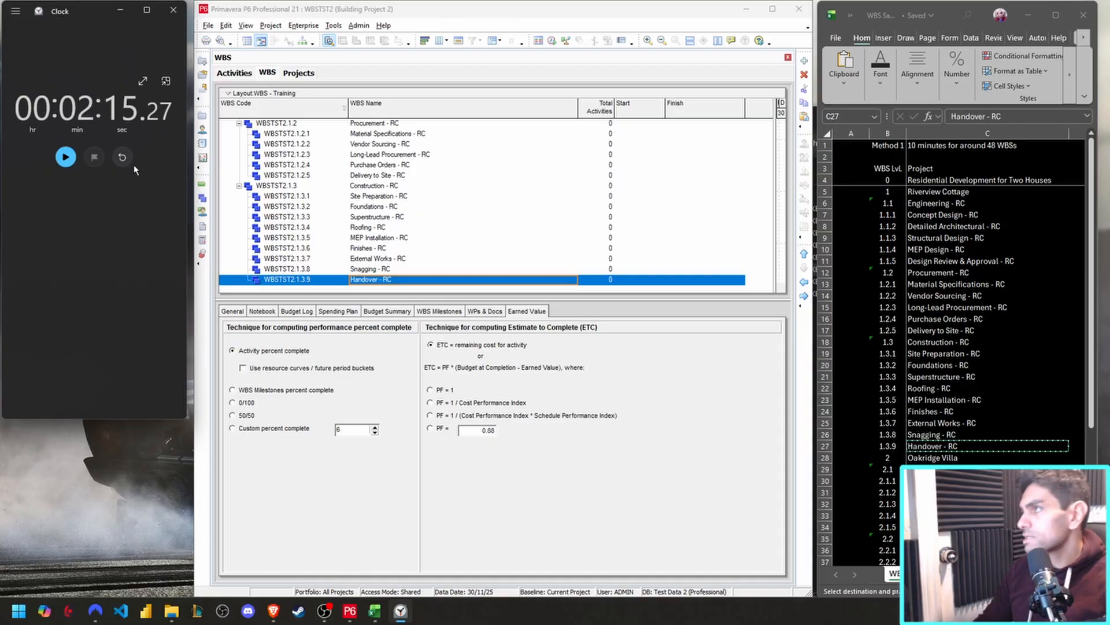
Copy the whole Riverview Cottage WBS branch and paste it under Building Project 2.
scroll(334, 258, up, 3)
scroll(335, 260, up, 1)
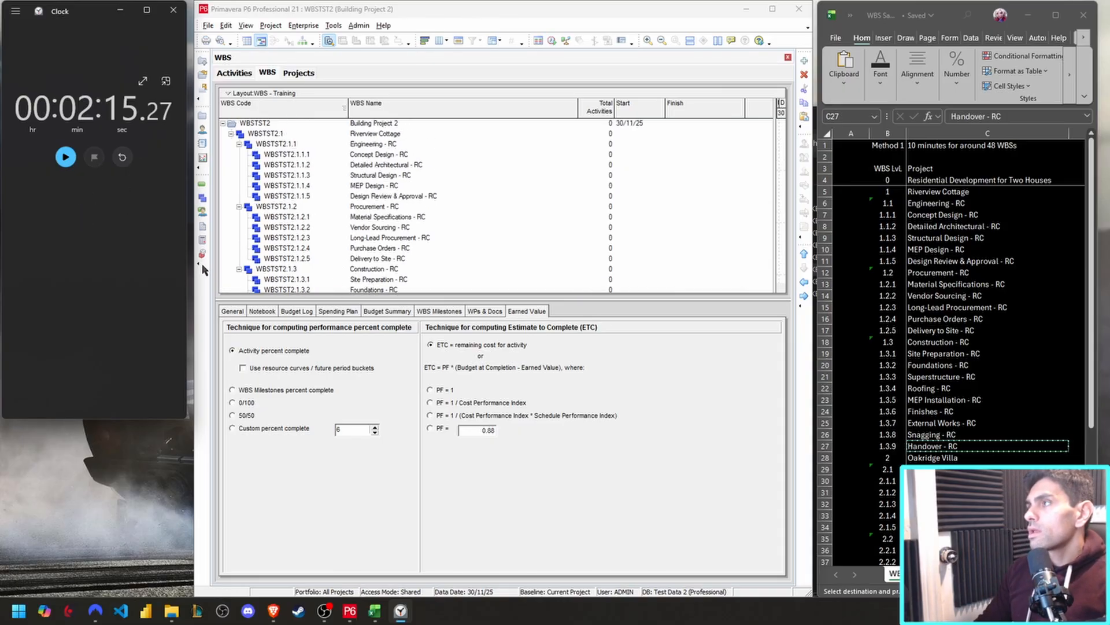
click(375, 135)
click(387, 124)
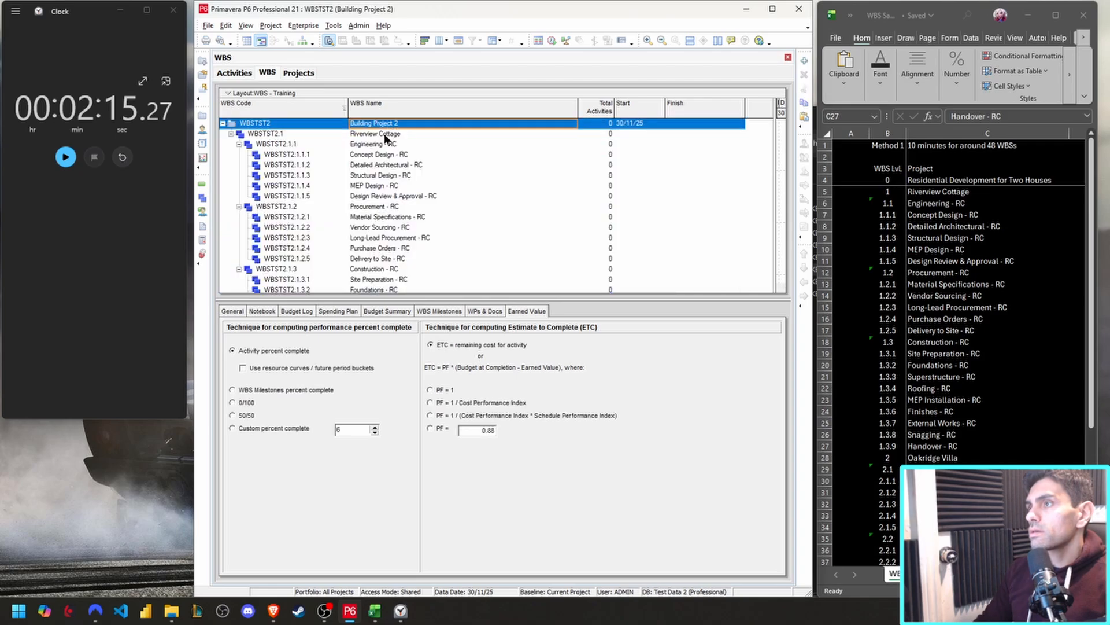
key(ctrl+c)
click(642, 251)
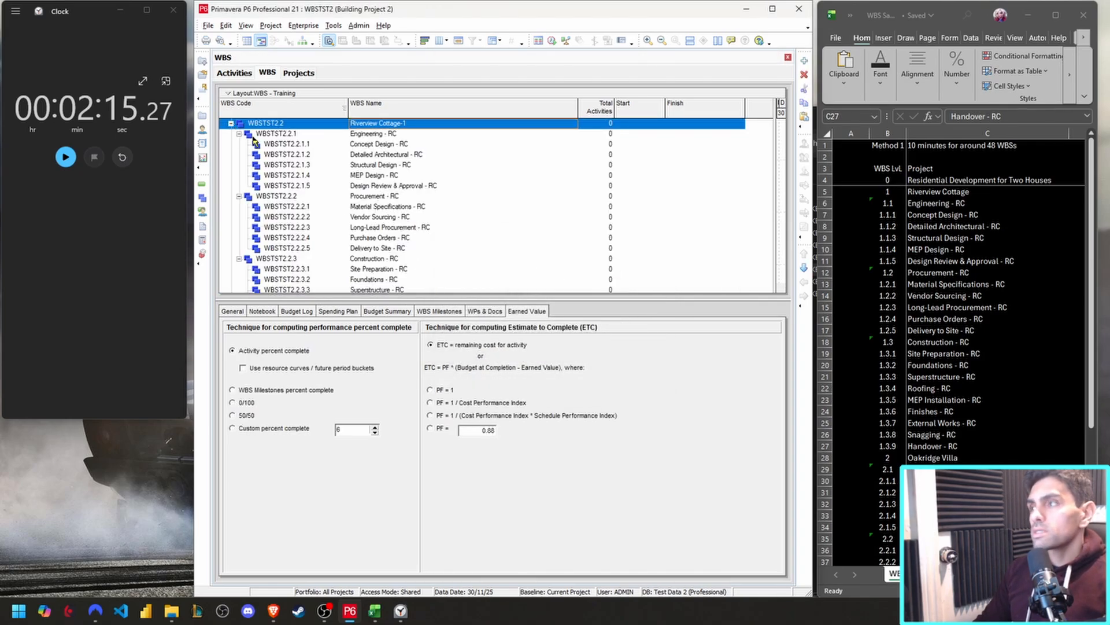
Collapse the WBS to its first level and move the copied Riverview Cottage branch below the original.
click(289, 135)
click(292, 125)
key(ctrl+KP_Subtract)
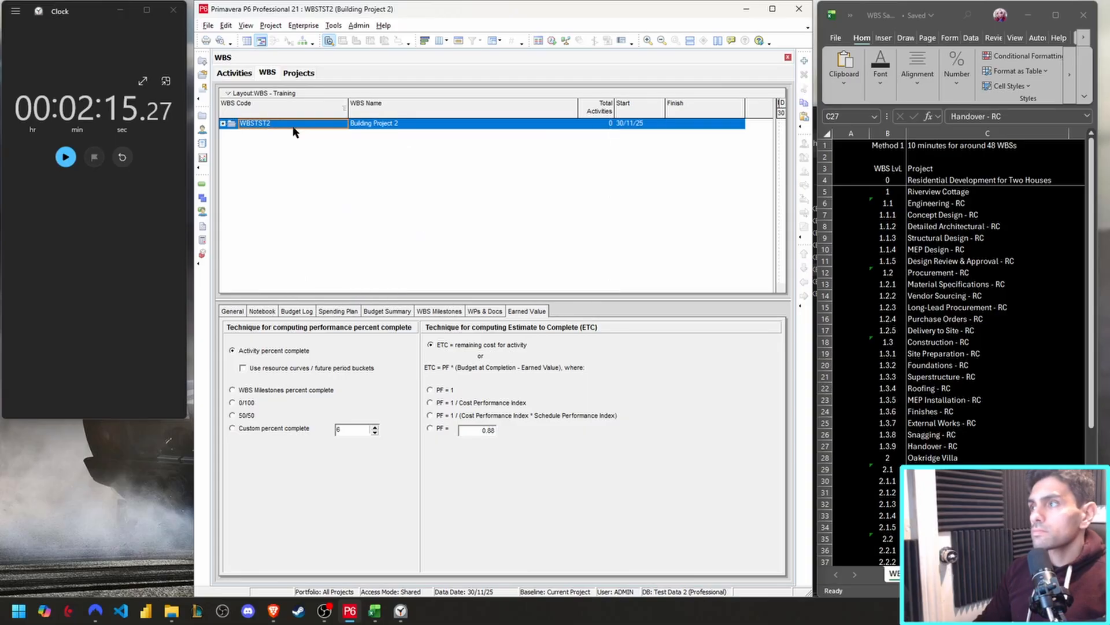
key(KP_Add)
click(301, 136)
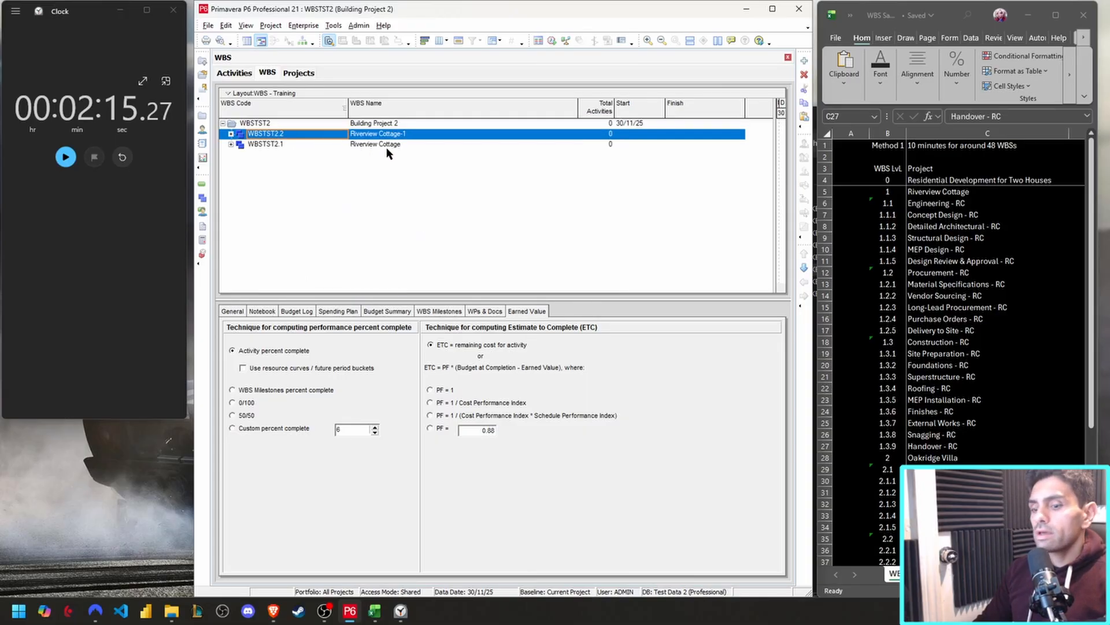
key(ctrl+Down)
click(419, 147)
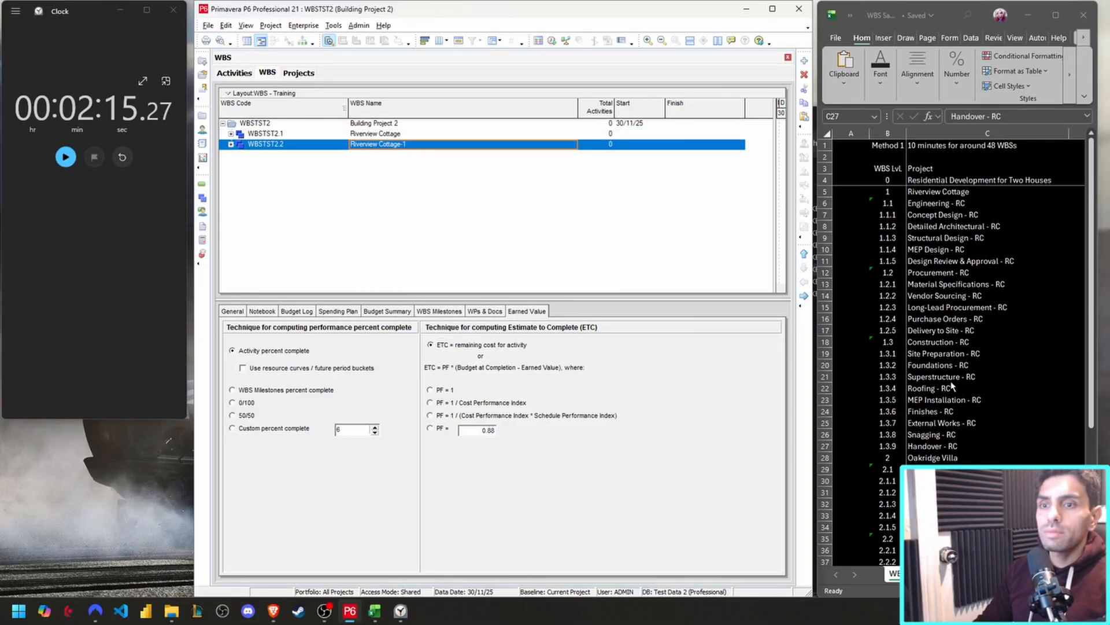
Rename the copied Riverview Cottage element as "Engineering - OV" from the spreadsheet.
click(957, 469)
click(960, 469)
click(962, 481)
double_click(967, 469)
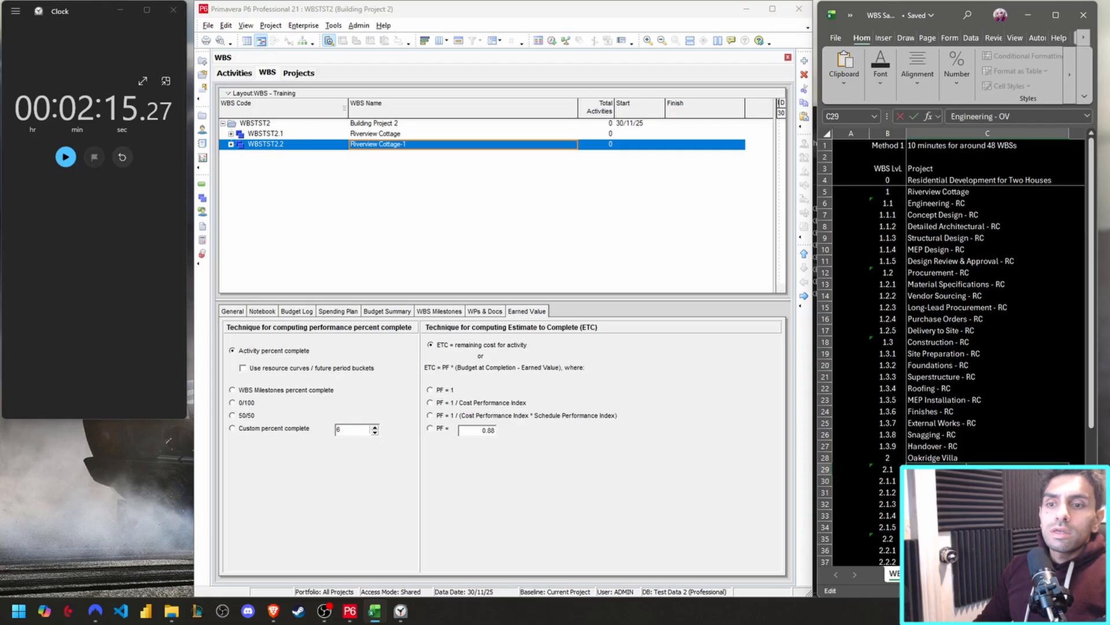
double_click(412, 144)
key(ctrl+v)
click(348, 249)
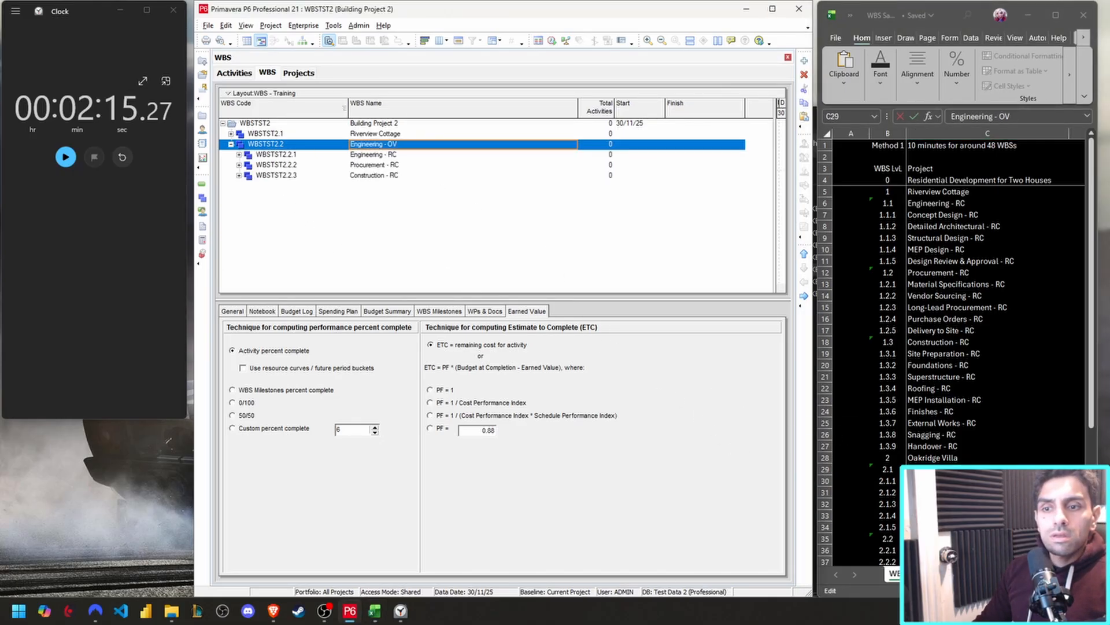
Rename the second house element, WBSTST2.2, as "Oakridge Villa", copied from the spreadsheet.
click(972, 461)
double_click(971, 462)
click(972, 458)
key(ctrl+c)
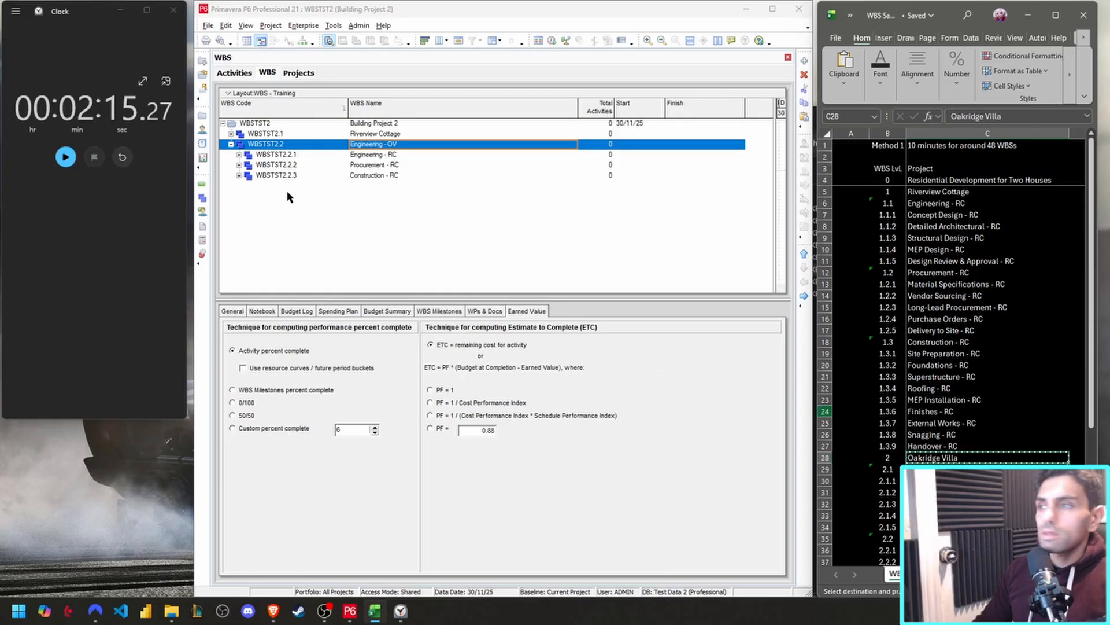
double_click(388, 144)
key(ctrl+v)
click(415, 261)
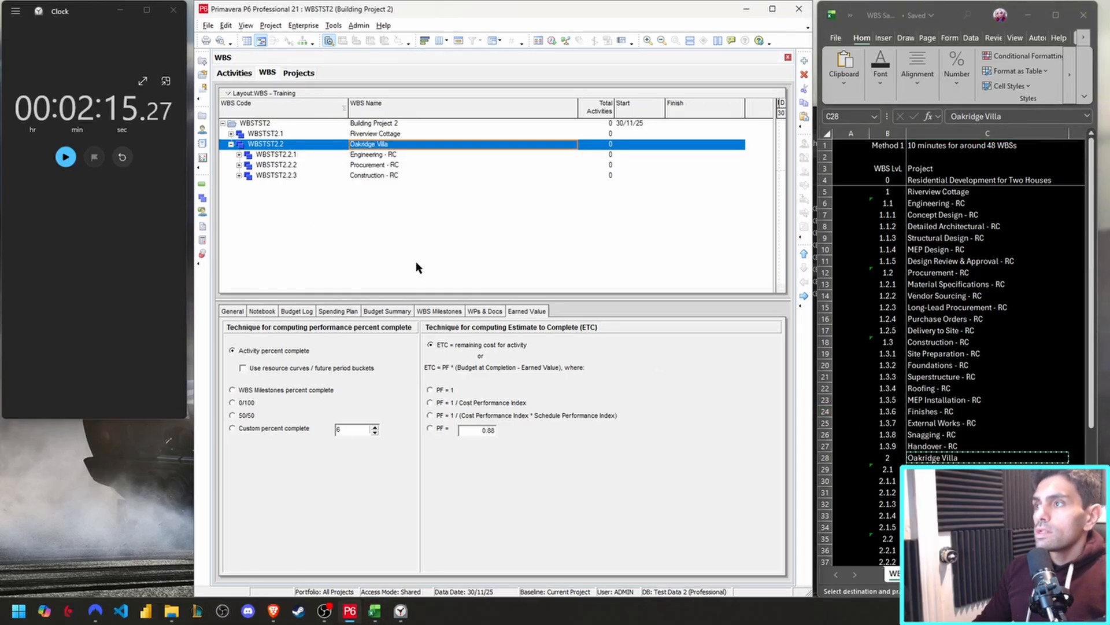
Replace "- RC" with "- OV" one occurrence at a time through the Oakridge Villa branch, starting from its Engineering element.
click(390, 154)
key(ctrl+r)
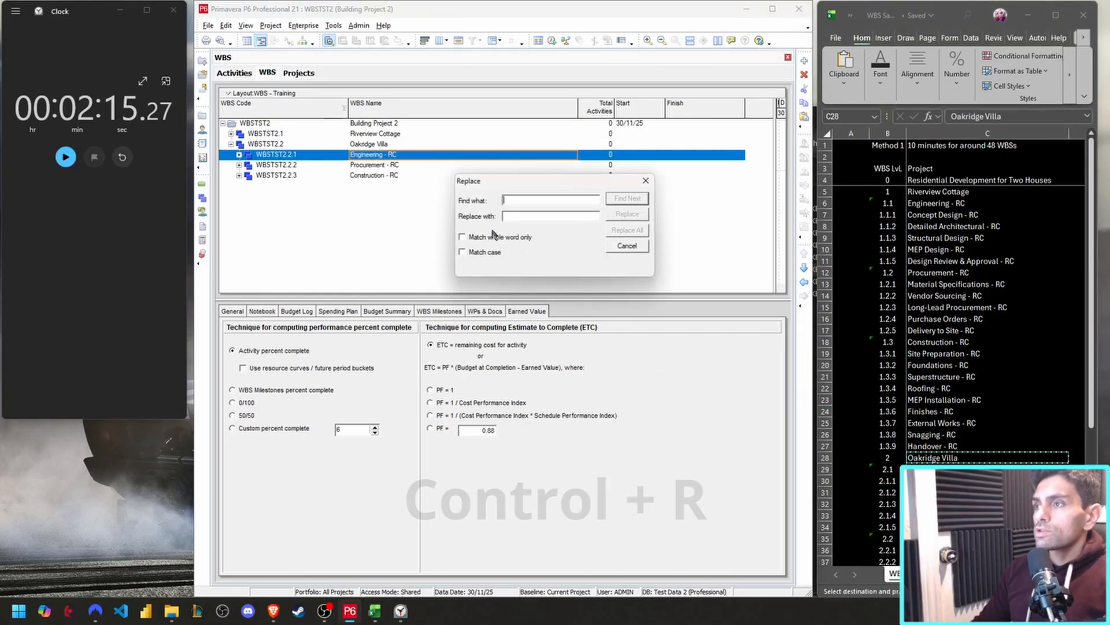
text(- RC)
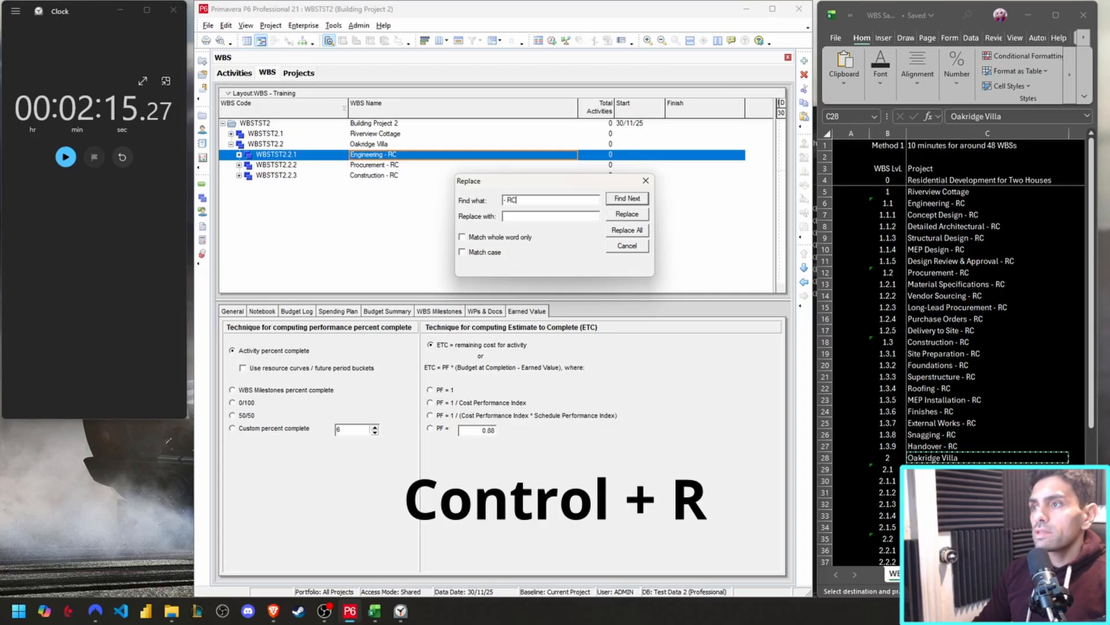
click(537, 214)
text(-)
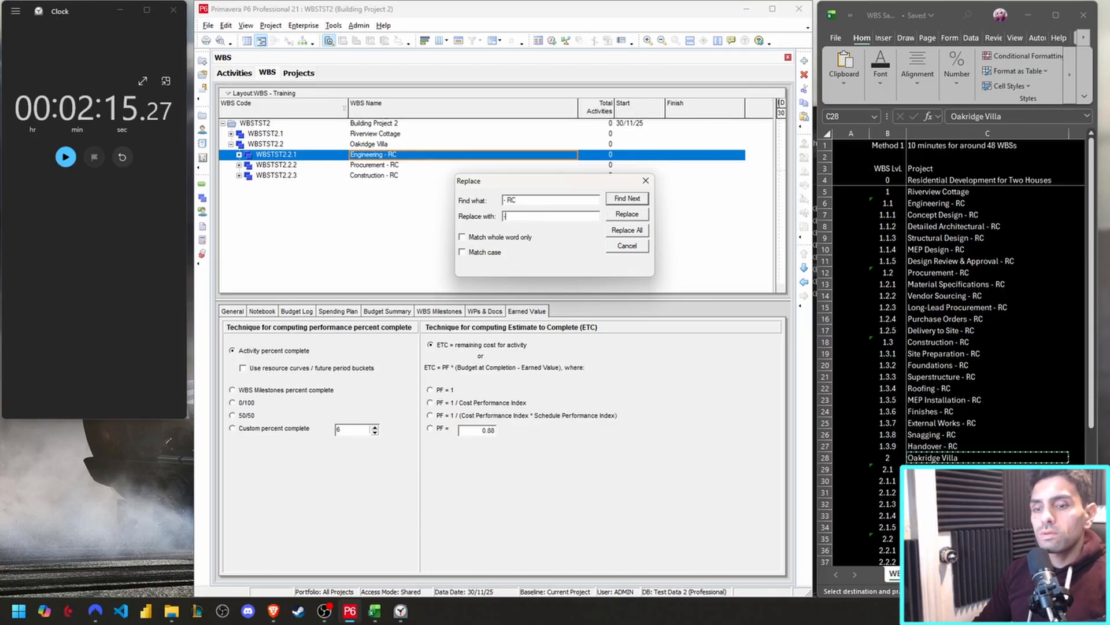
text( OV)
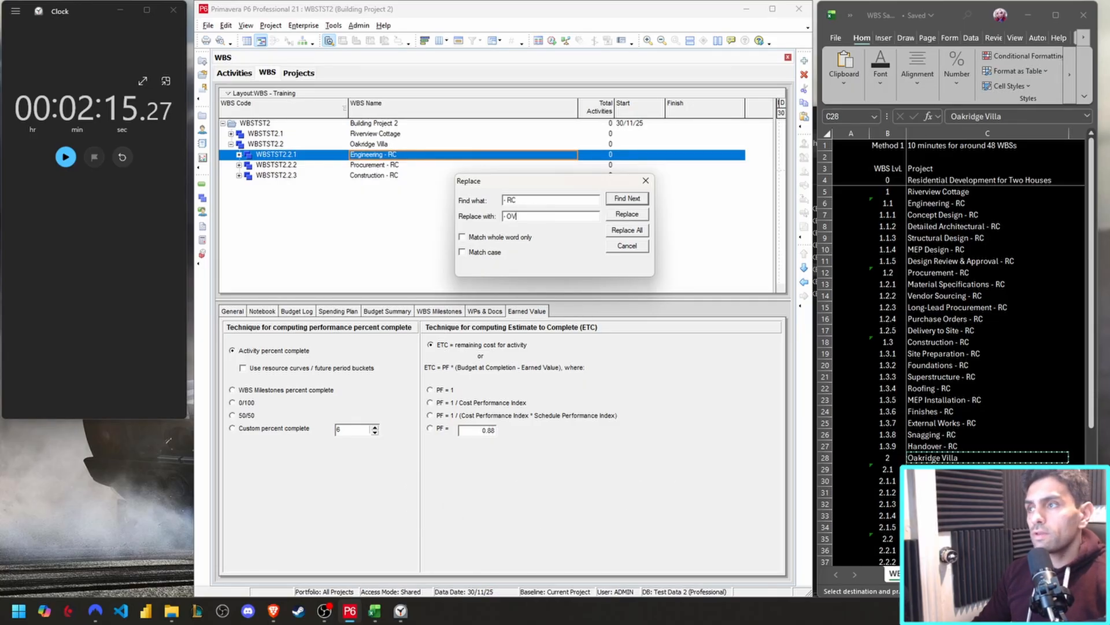
click(635, 219)
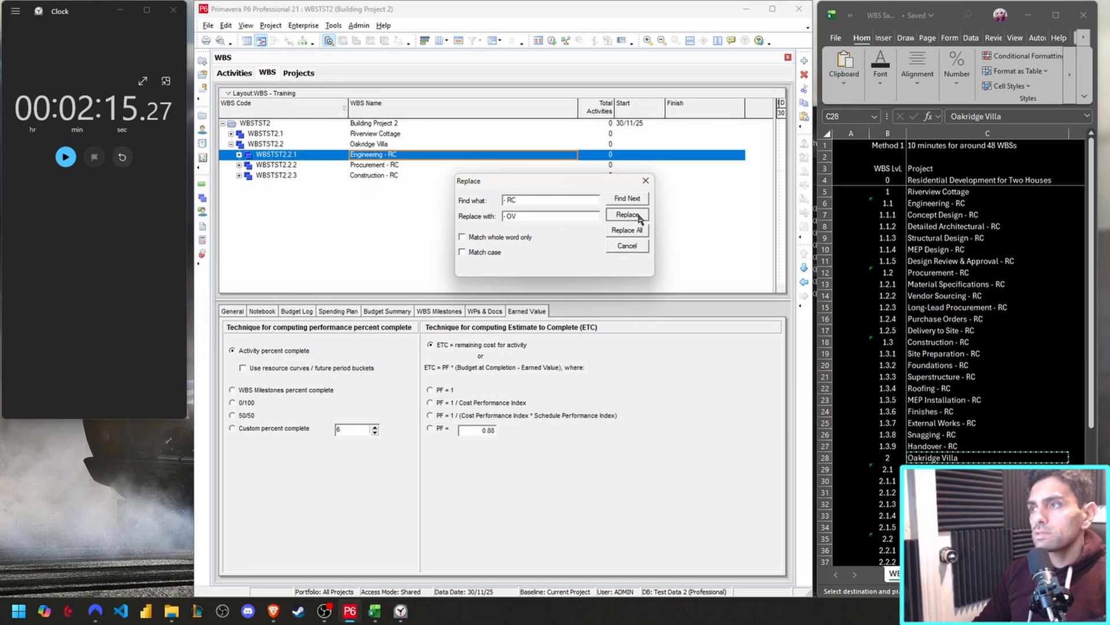
click(636, 218)
click(638, 219)
click(639, 217)
click(640, 217)
click(640, 218)
click(640, 218)
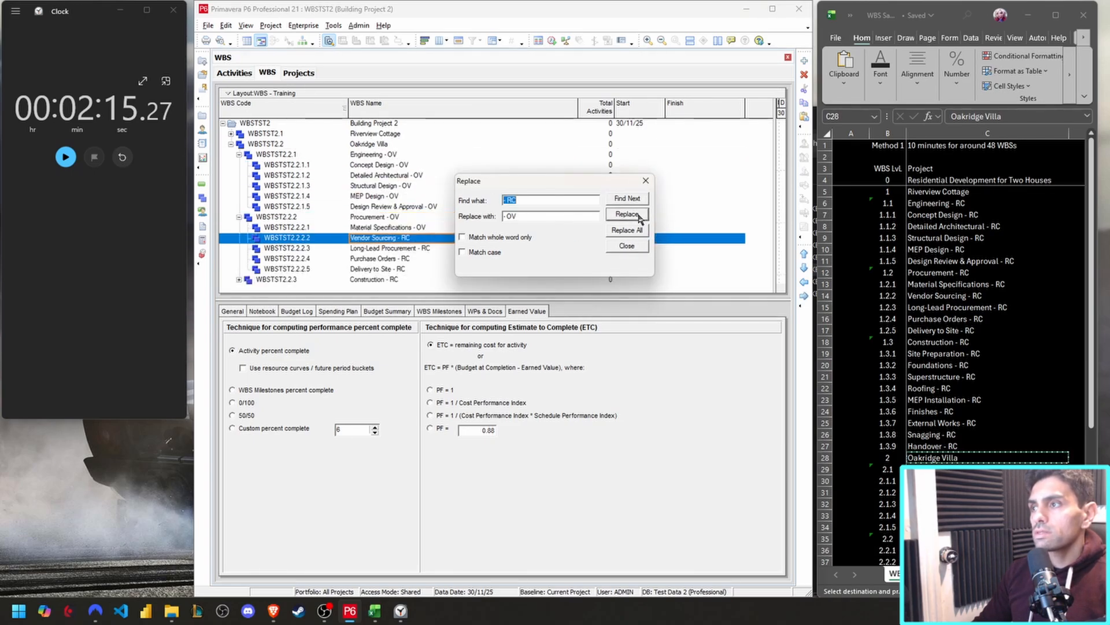
click(640, 218)
click(640, 218)
click(640, 218)
click(639, 218)
click(640, 218)
click(640, 218)
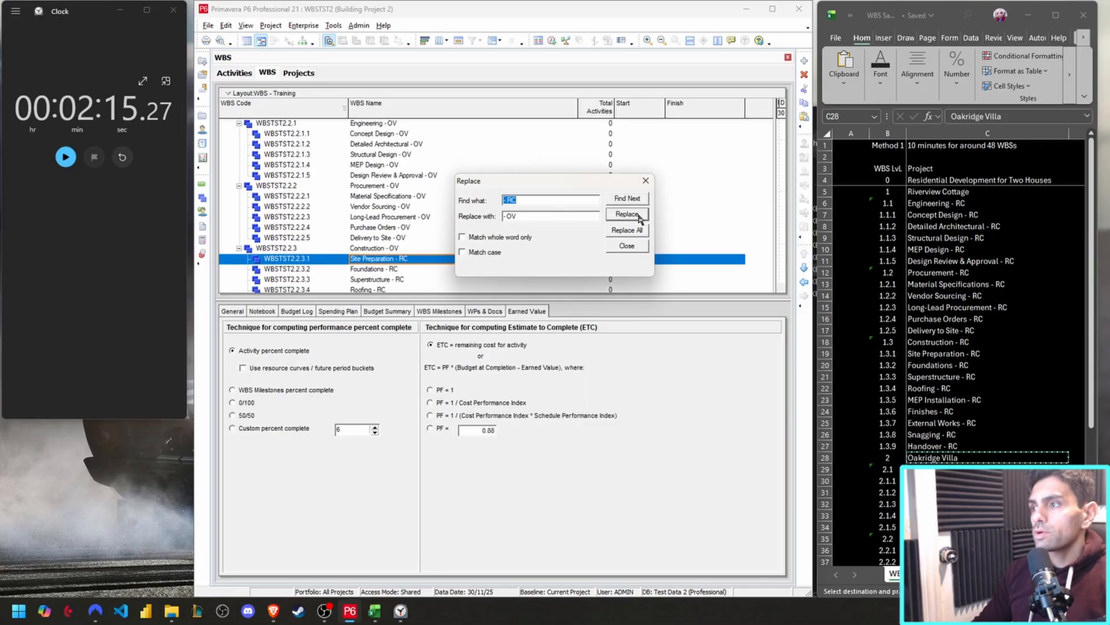
click(639, 218)
click(639, 218)
click(640, 218)
click(640, 218)
click(640, 218)
click(640, 218)
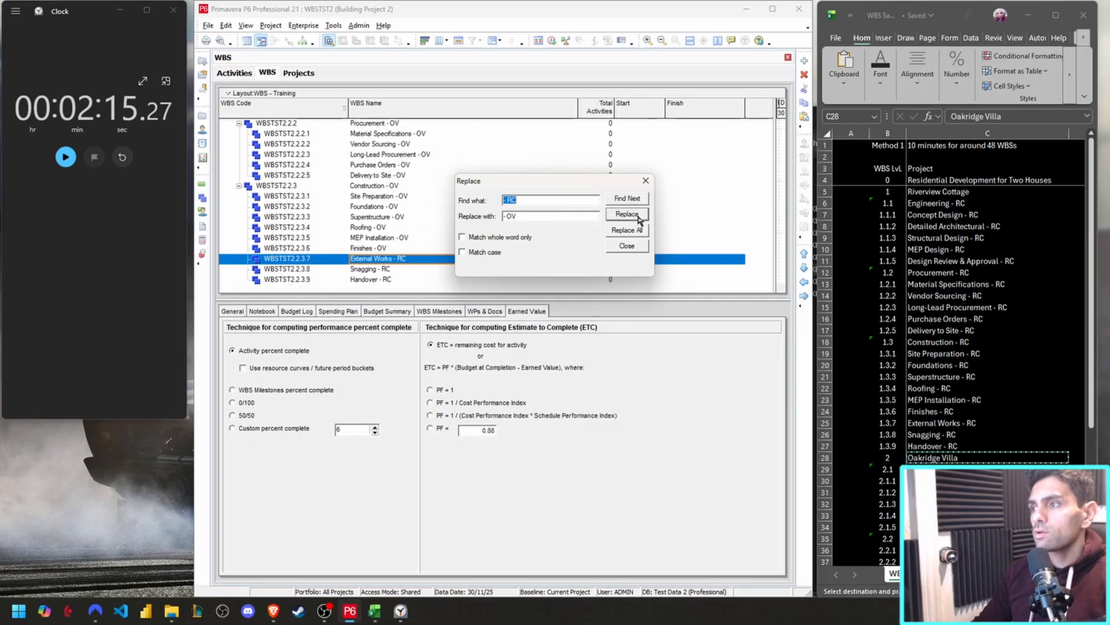
click(639, 218)
click(640, 218)
Rename the last Construction element of Oakridge Villa, WBSTST2.2.3.9, as "Handover - OV".
click(402, 260)
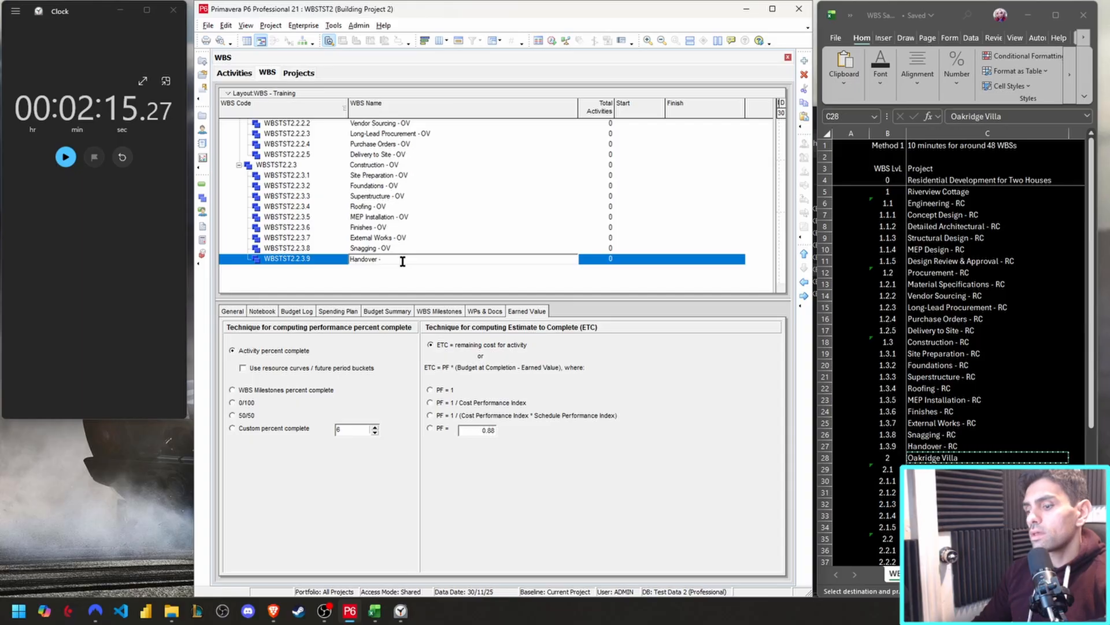
text(OV)
key(Return)
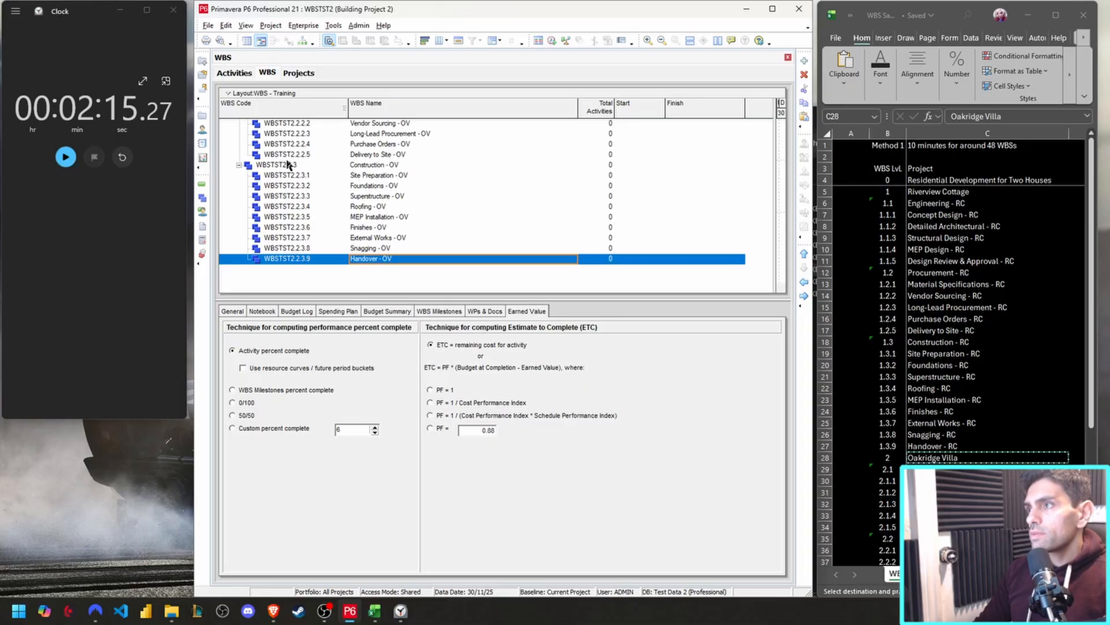
scroll(289, 166, up, 4)
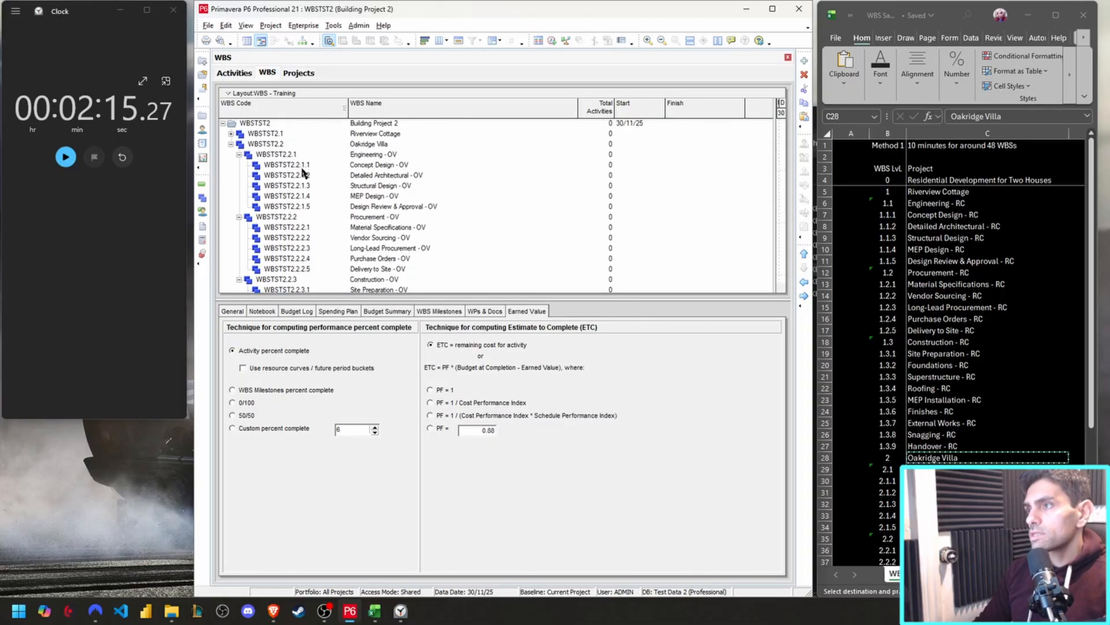
Switch to the Excel sheet and enter the label "Method 2" in cell B2, under Method 1.
click(889, 168)
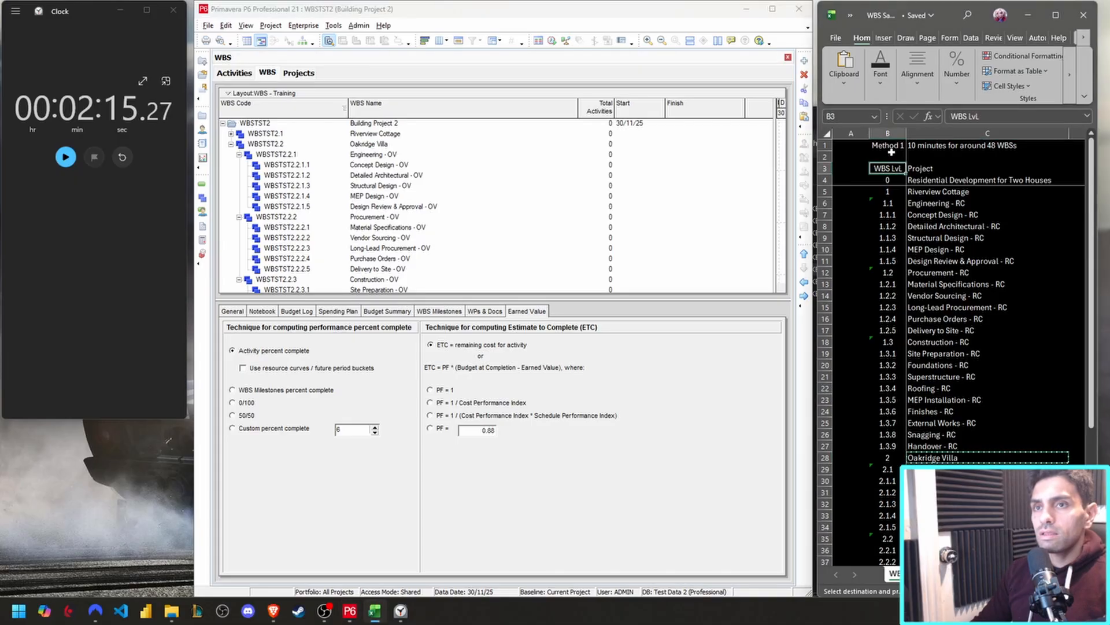
click(892, 153)
text(Method 2)
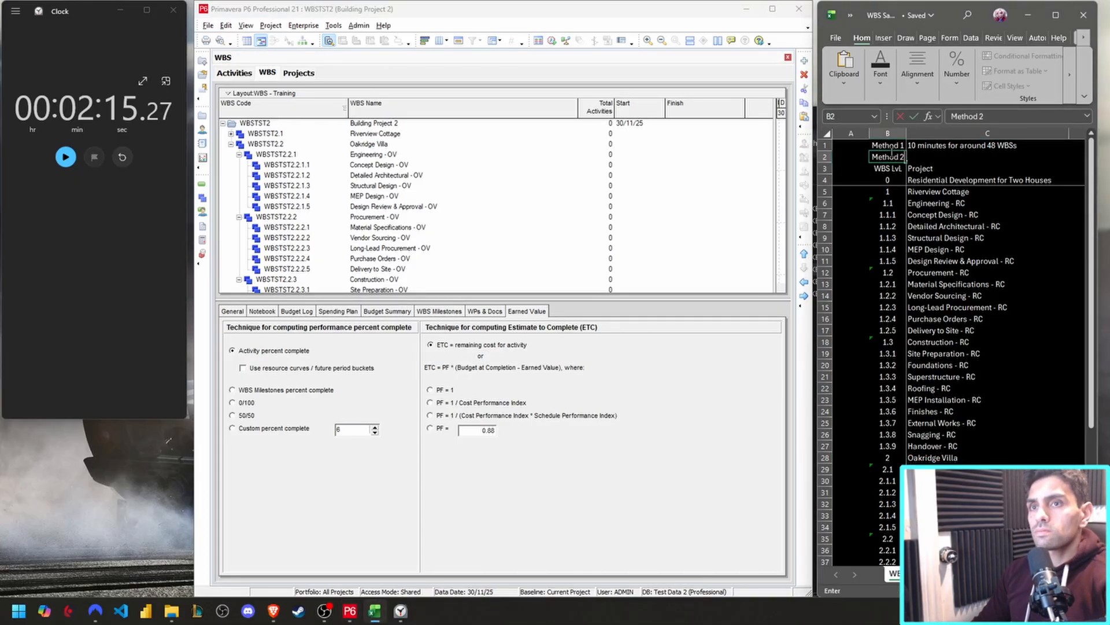
key(Tab)
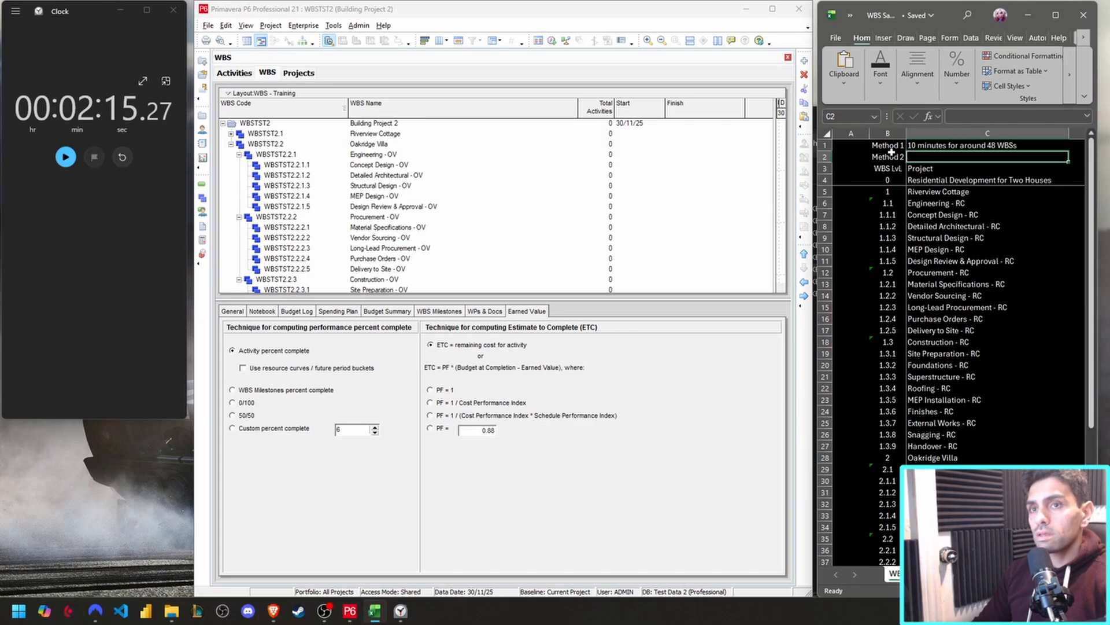
Enter the timing note "2.5 minutes for around 48 WBSs" in cell C2 beside Method 2.
text(2.5 m)
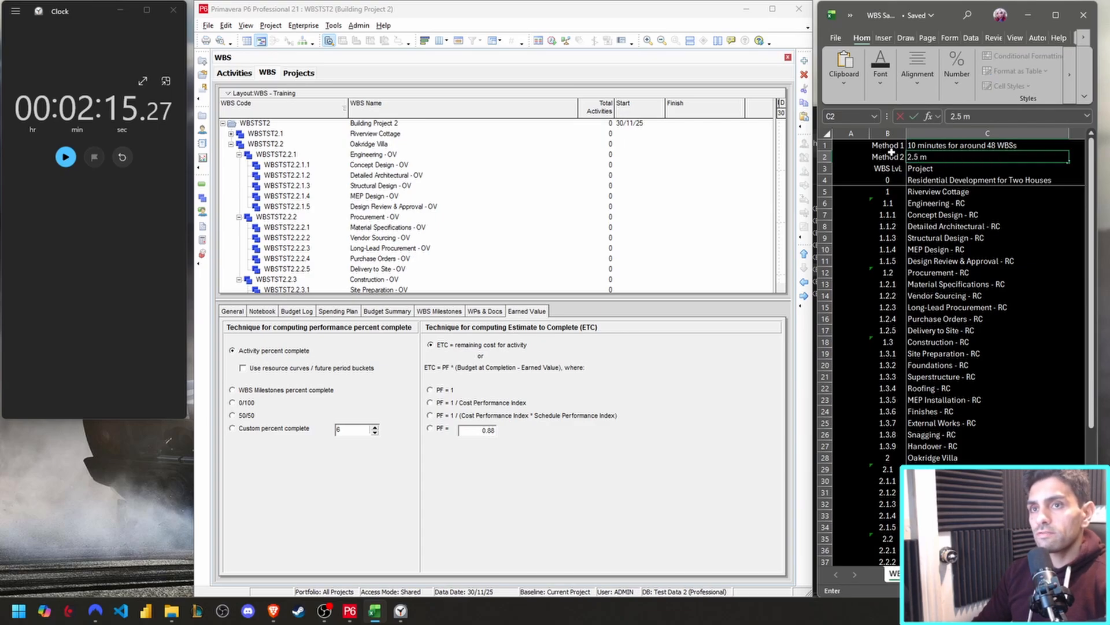
text(inute)
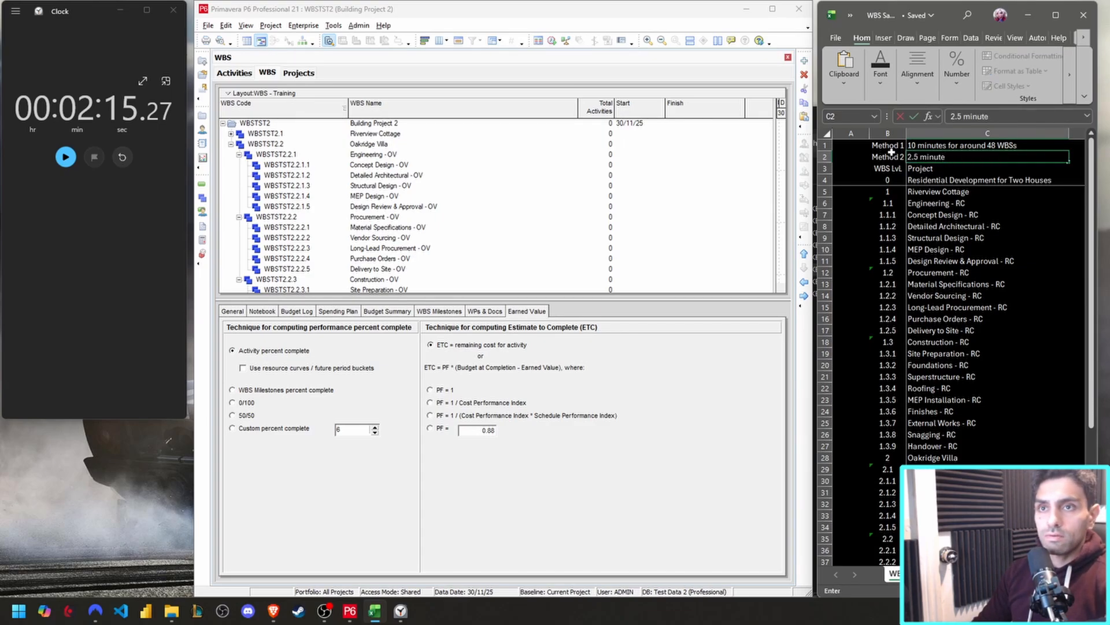
text(s for)
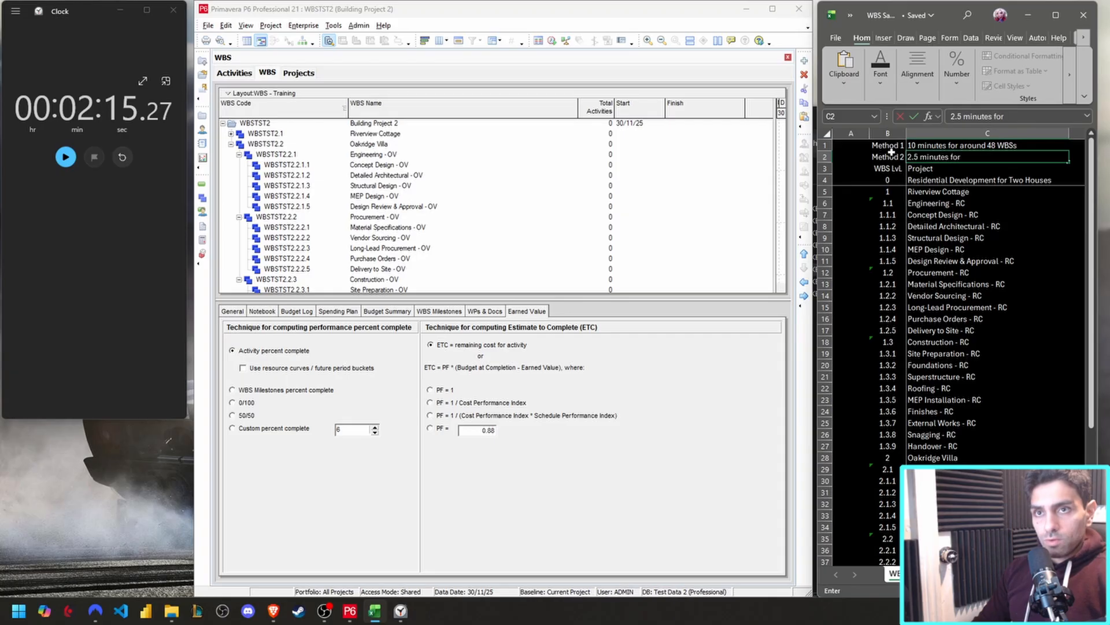
text( around 48 WBS)
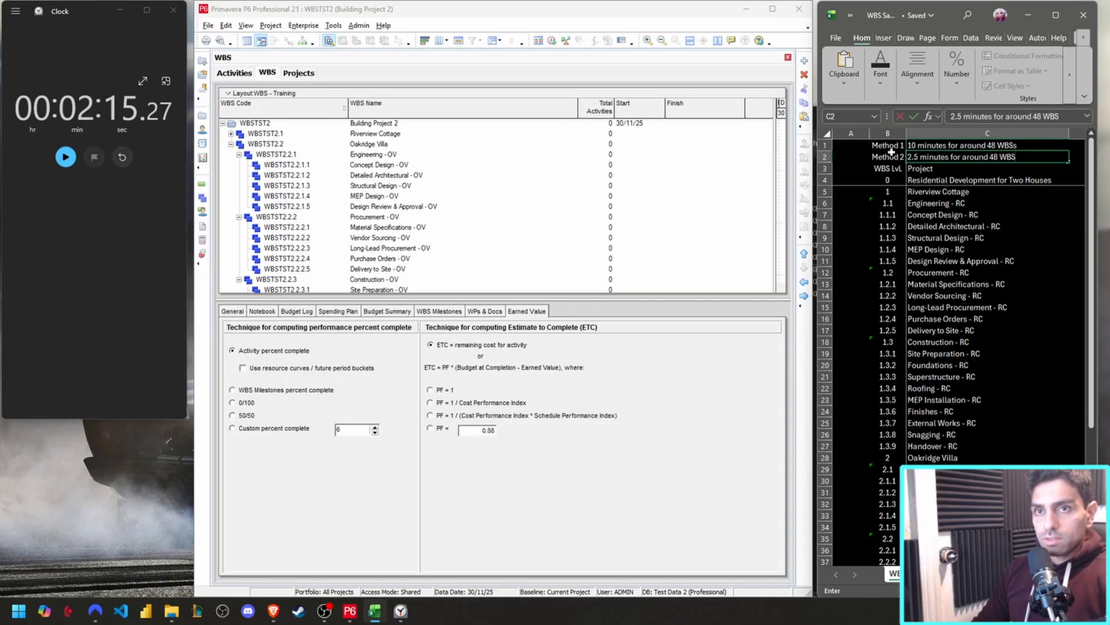
click(888, 168)
click(943, 158)
key(F2)
text(s)
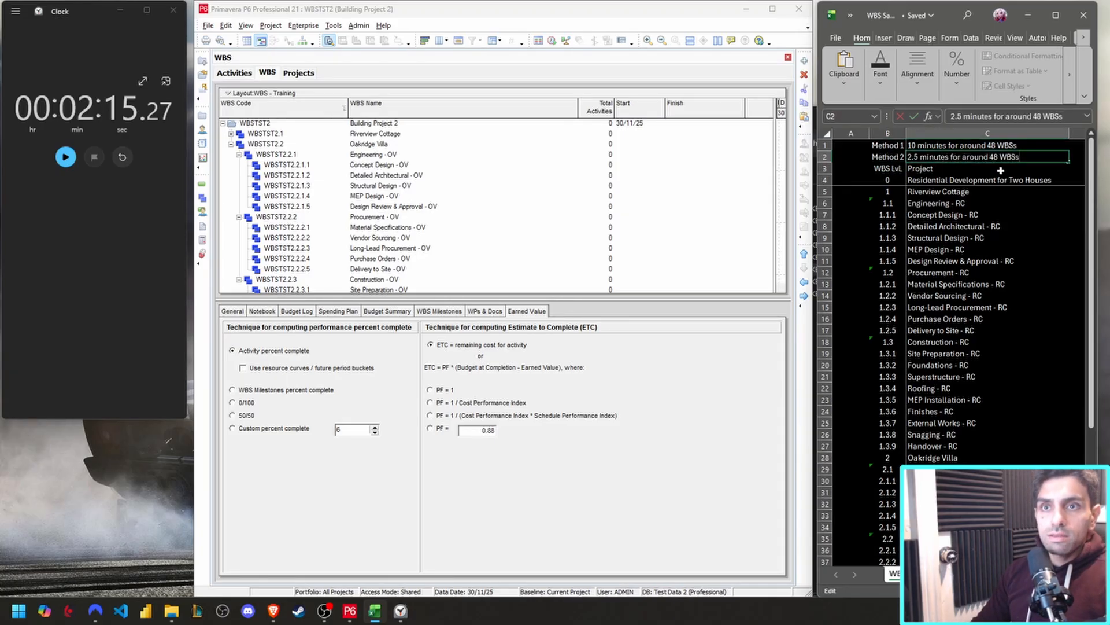
click(1001, 171)
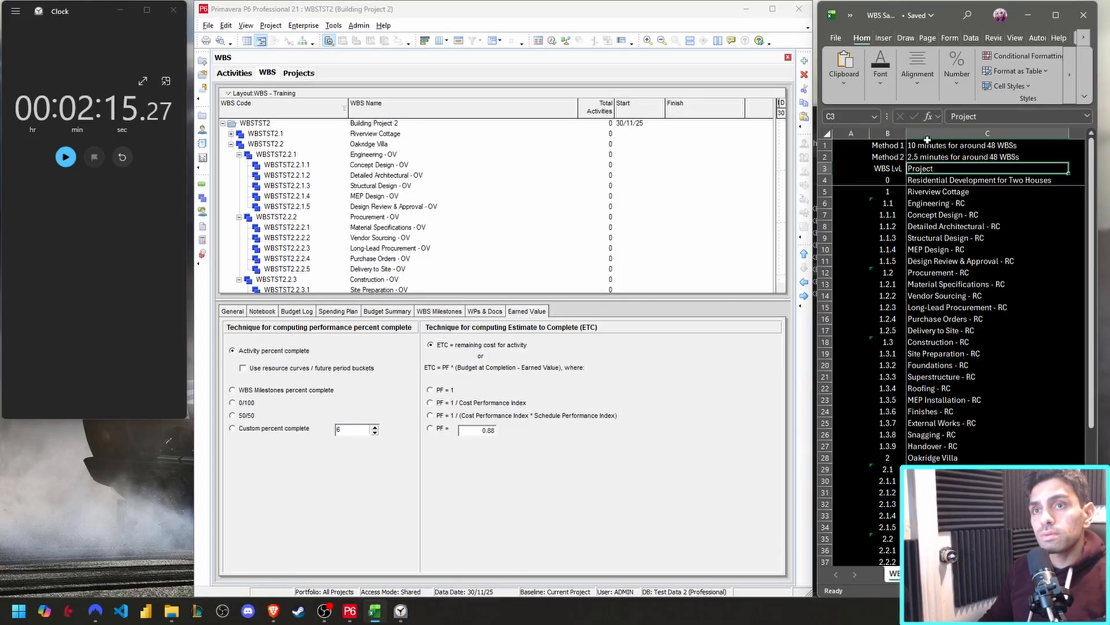
click(911, 146)
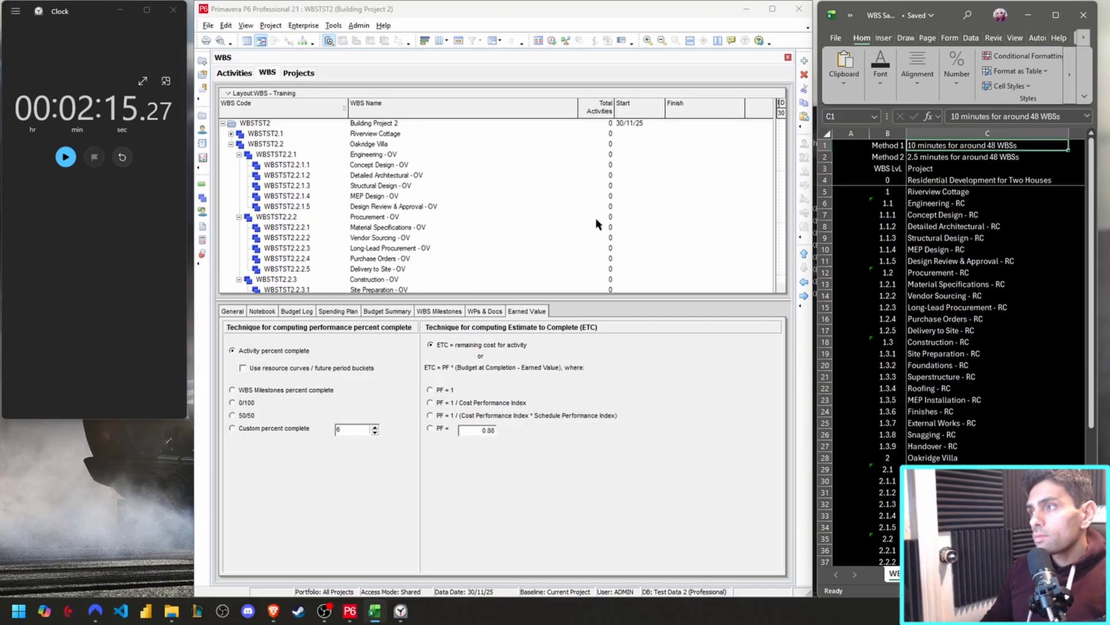
Return to Primavera P6 and collapse the WBS to the Riverview Cottage and Oakridge Villa elements.
click(401, 217)
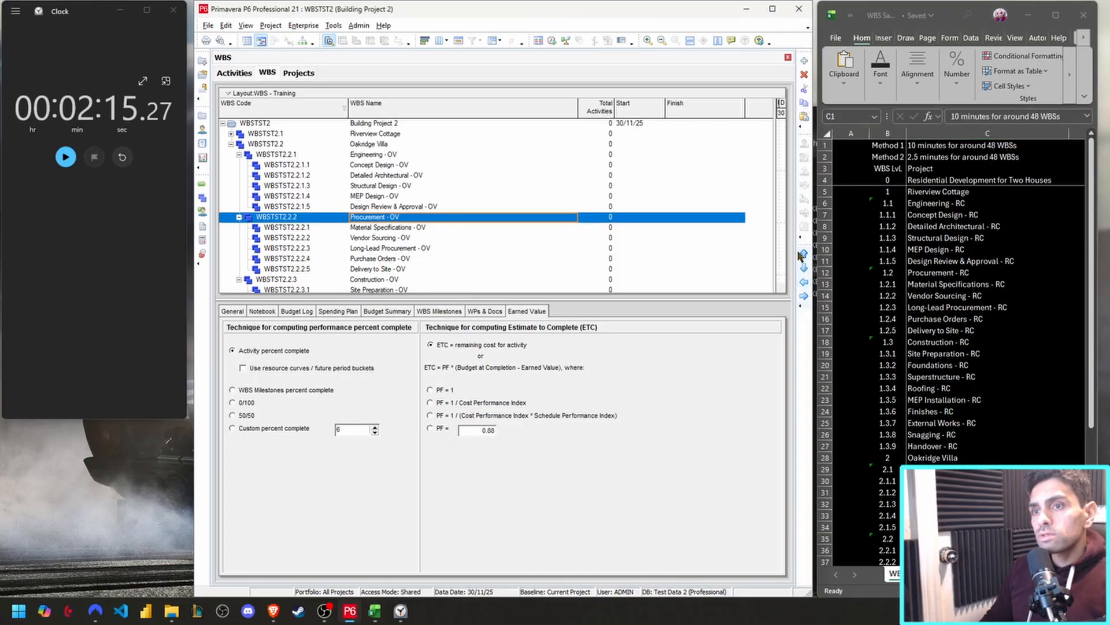
click(392, 226)
key(Up)
key(Up)
key(Up)
key(Up)
key(Up)
key(Up)
key(Up)
key(Up)
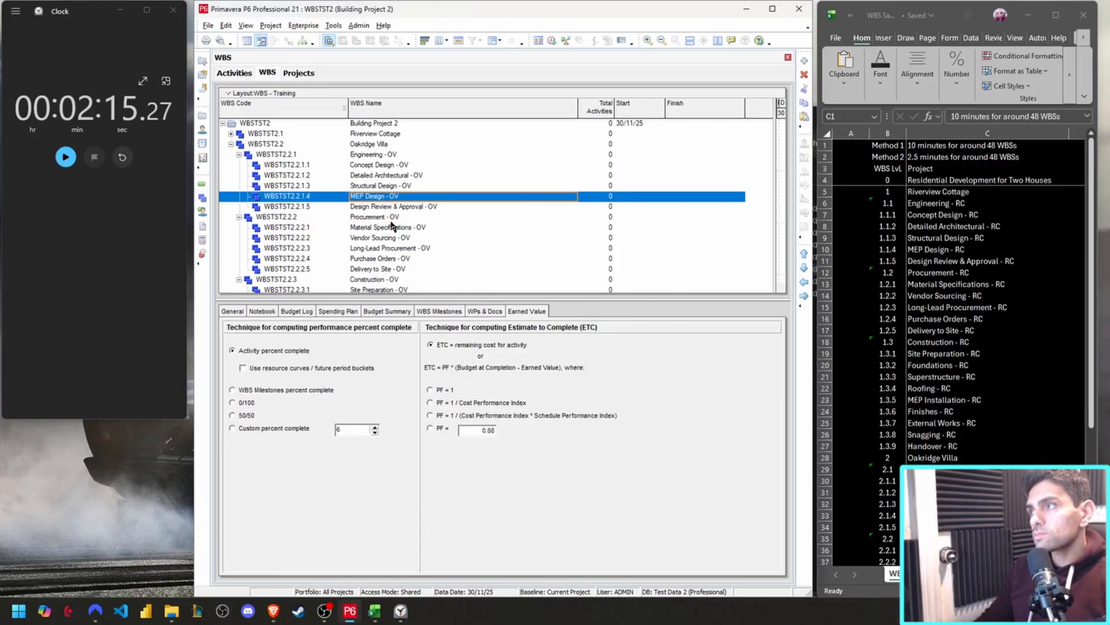
key(Left)
key(Up)
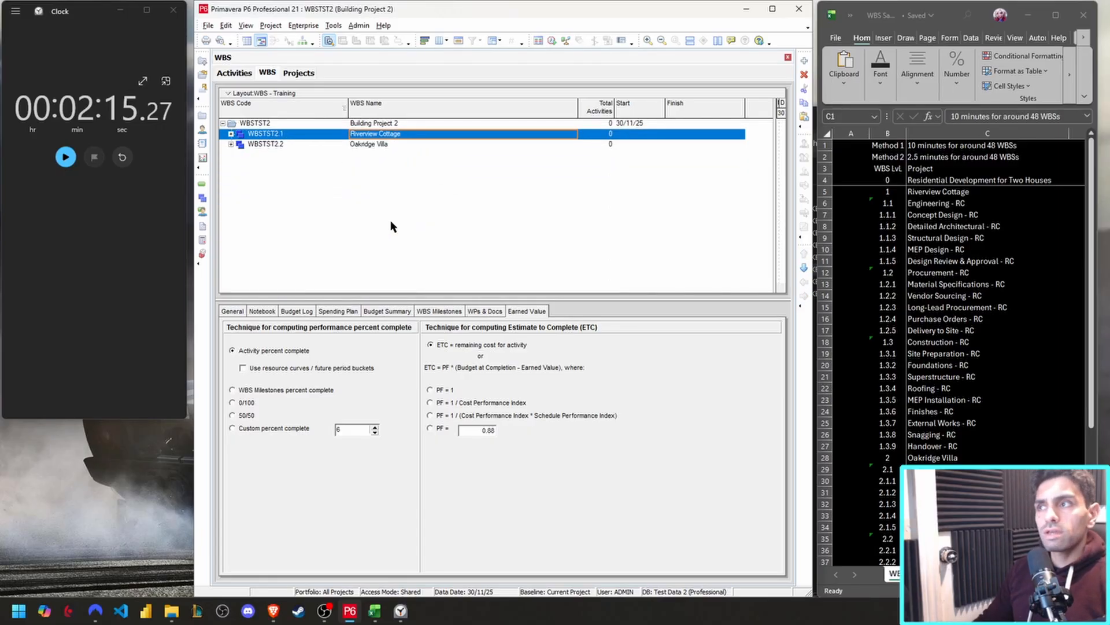
key(Down)
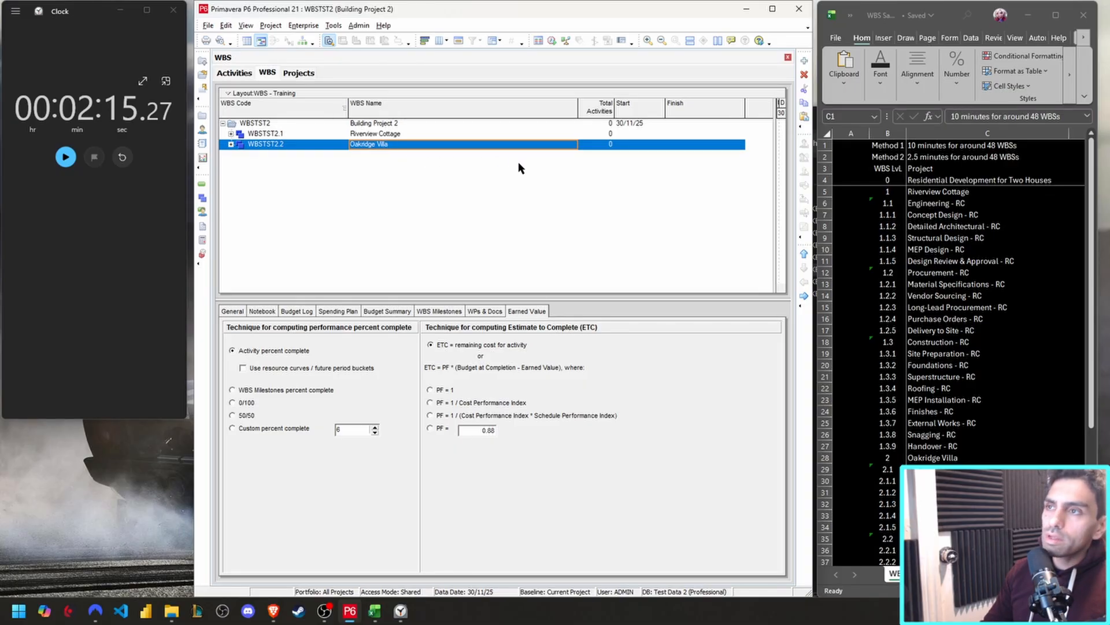
Expand the Oakridge Villa branch one level to show its Engineering, Procurement and Construction elements.
key(plus)
click(413, 144)
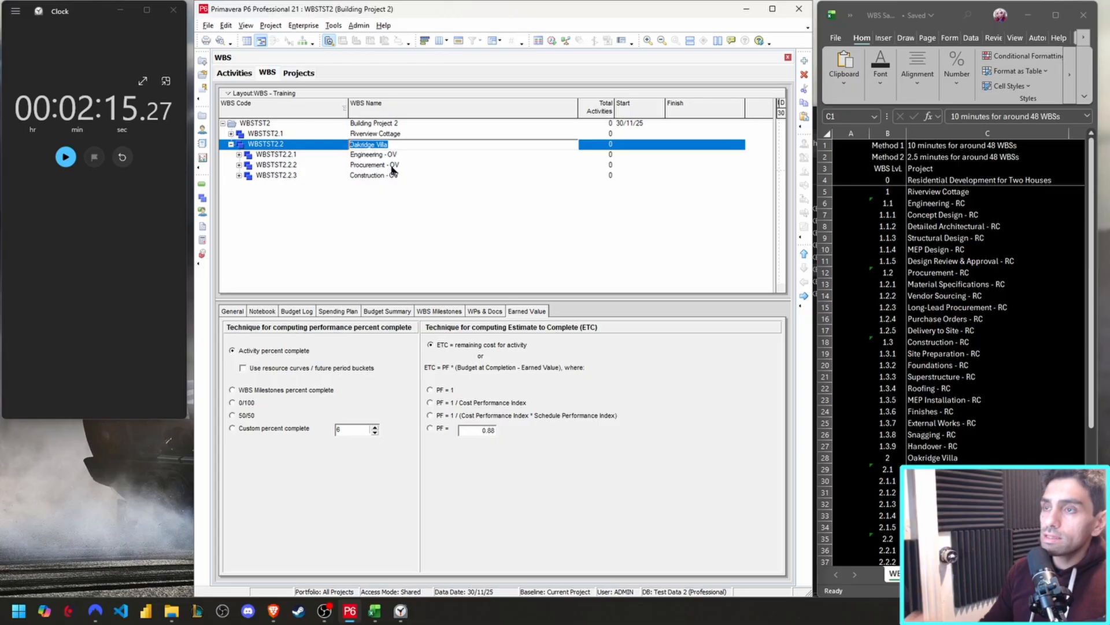
key(Escape)
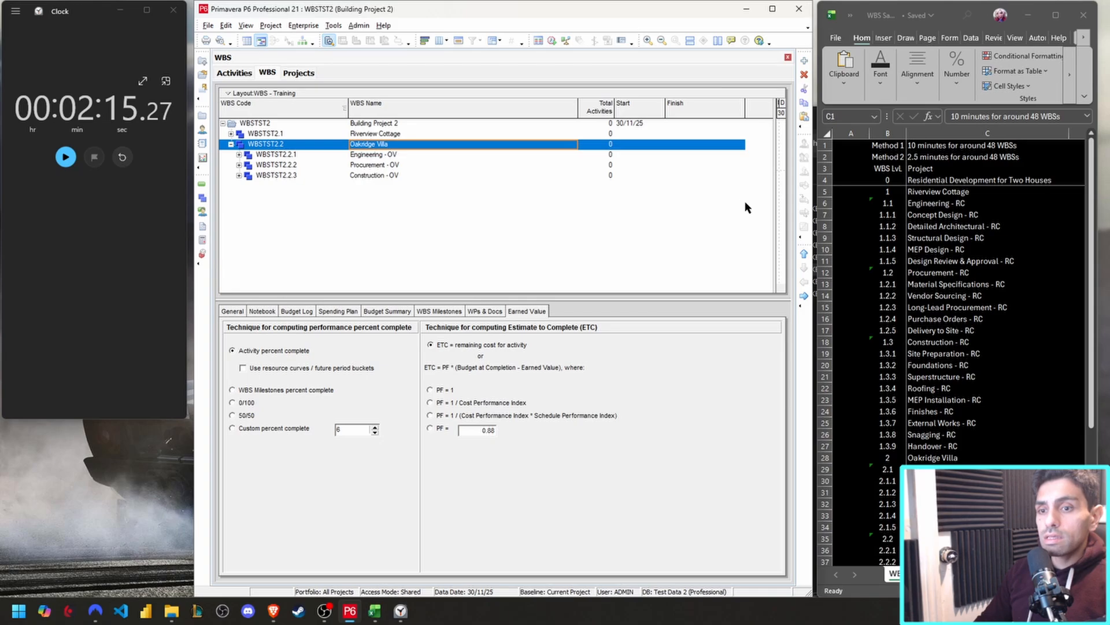
click(982, 148)
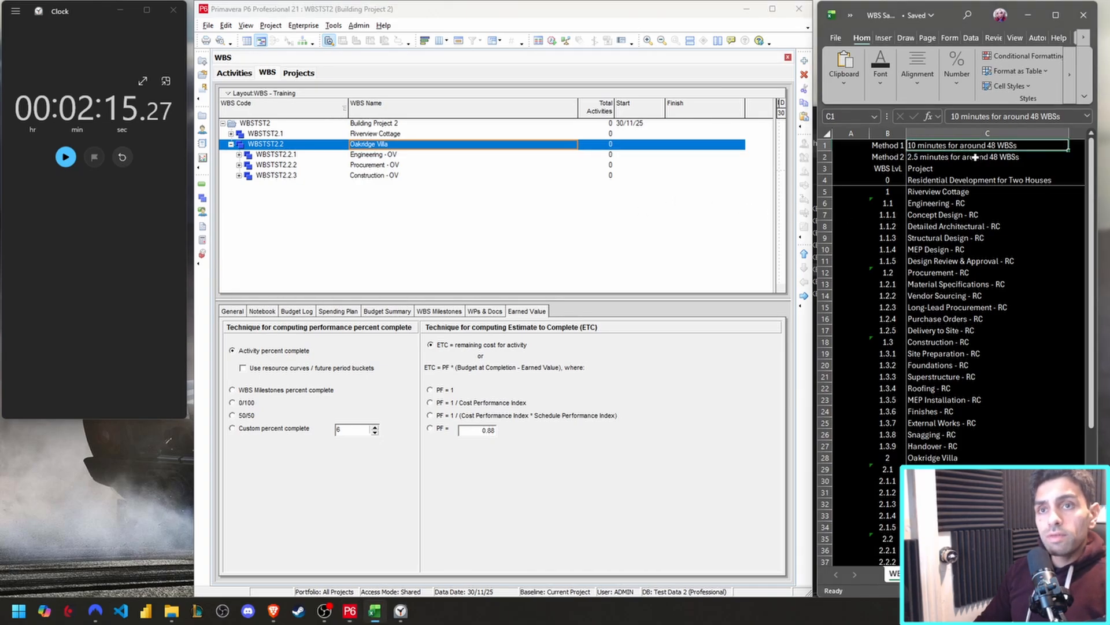
click(948, 157)
click(929, 148)
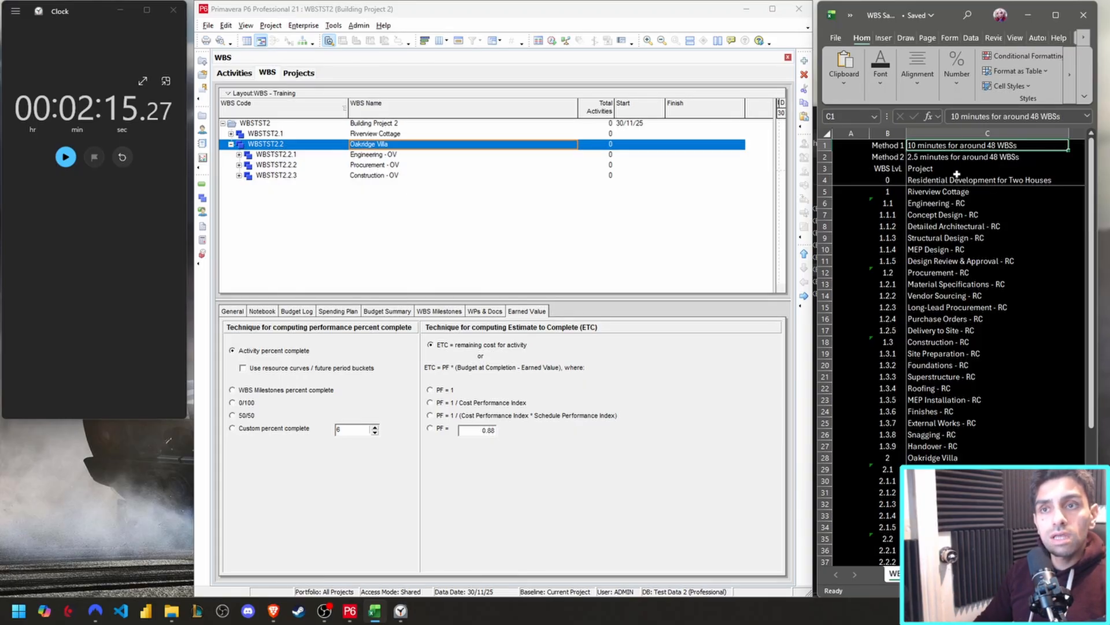
key(Down)
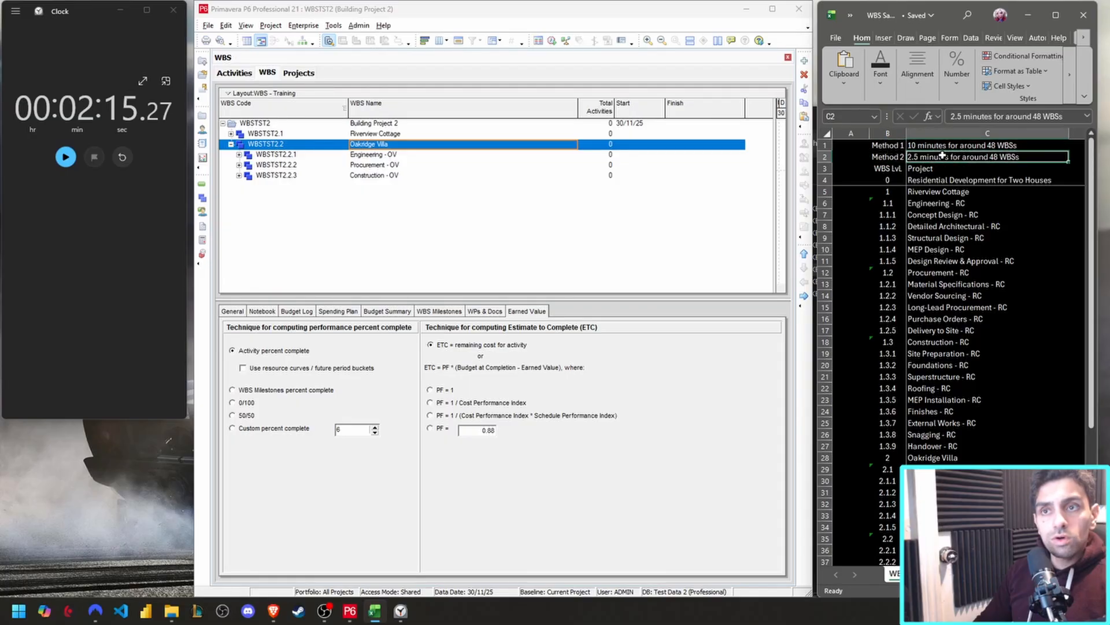